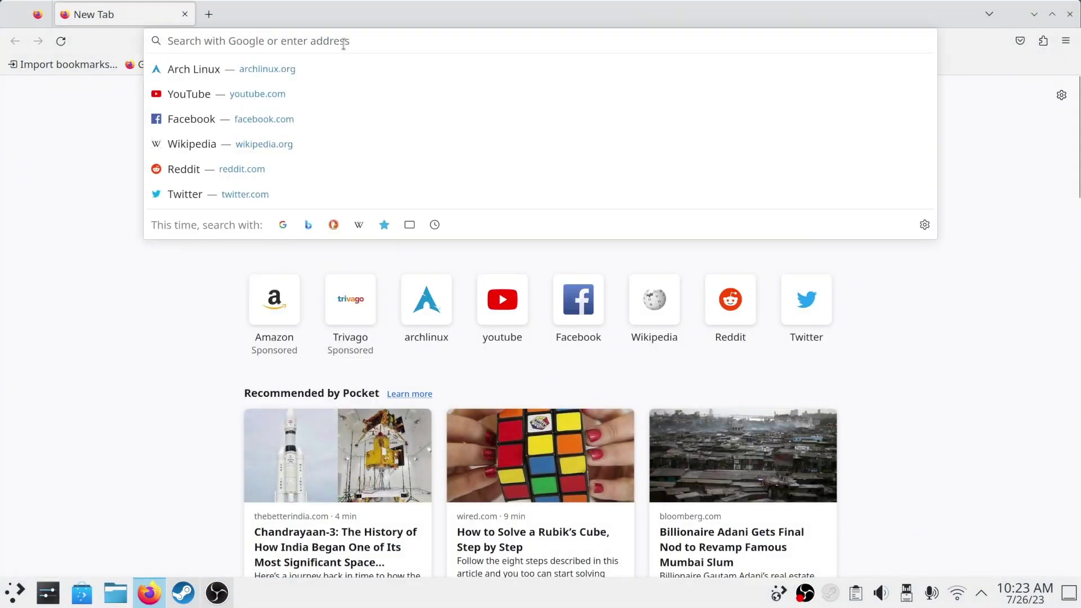
Step: Search for 'davinci resolve' and scroll the DaVinci Resolve 18 product page to the free download offer
text(davinciresolve)
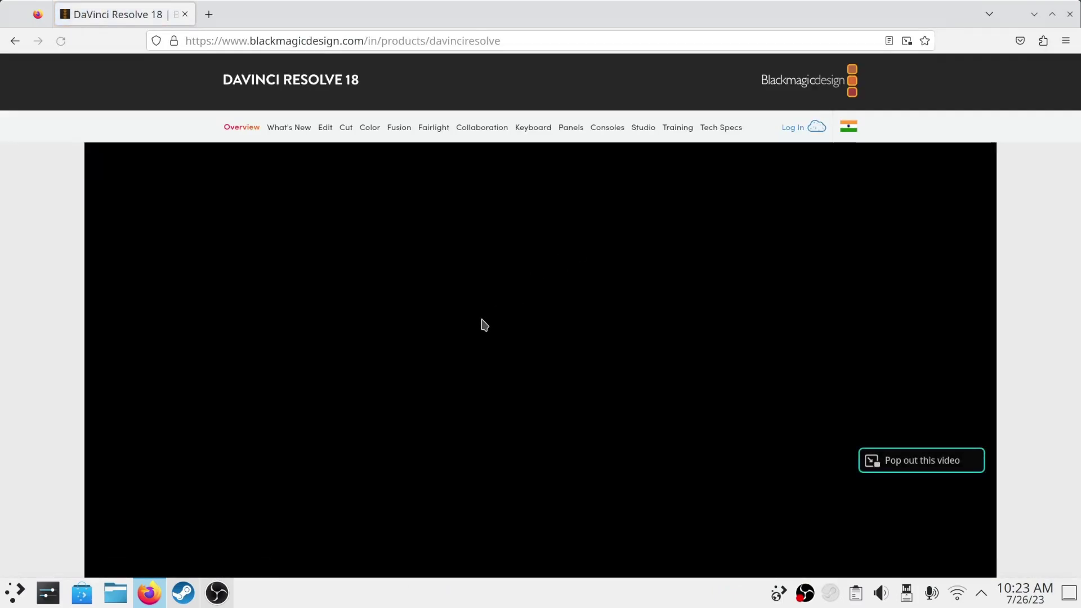
scroll(485, 331, down, 8)
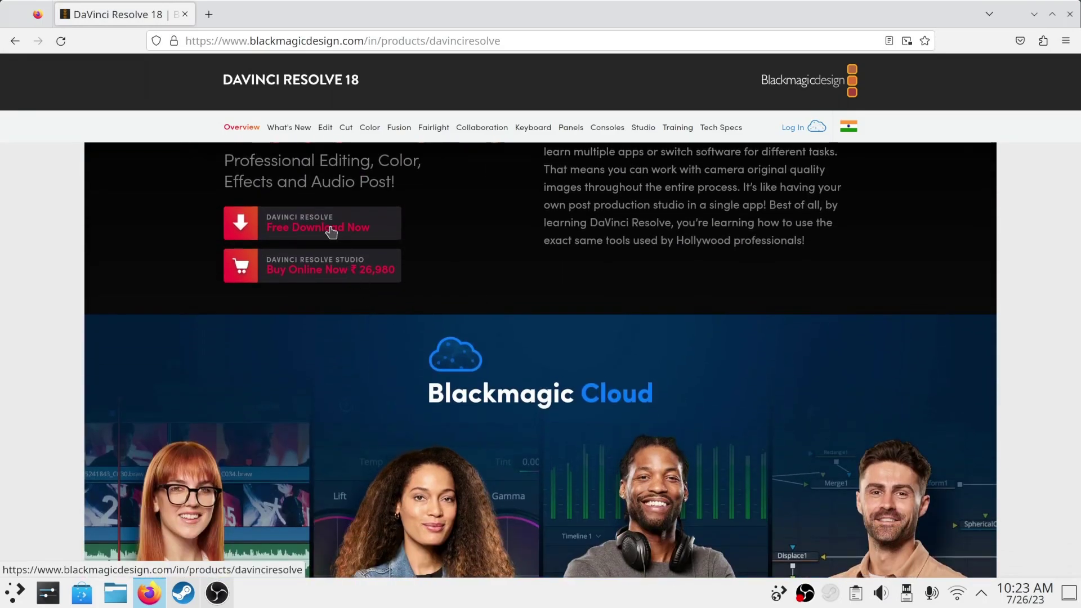
Step: Choose the free DaVinci Resolve 18.5 Linux download and fill in the name and e-mail fields
click(331, 232)
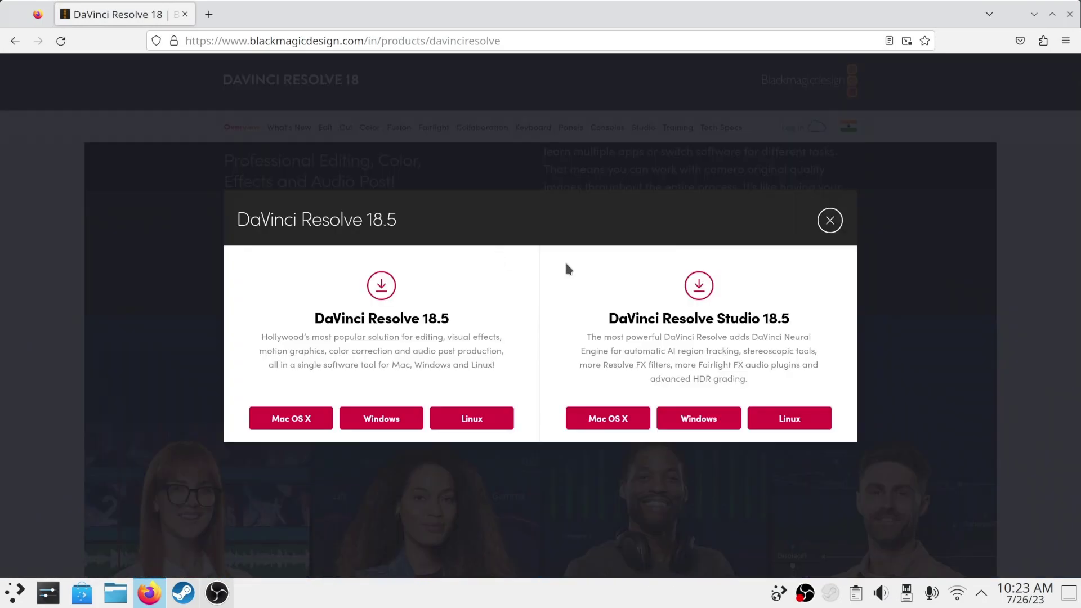
click(452, 418)
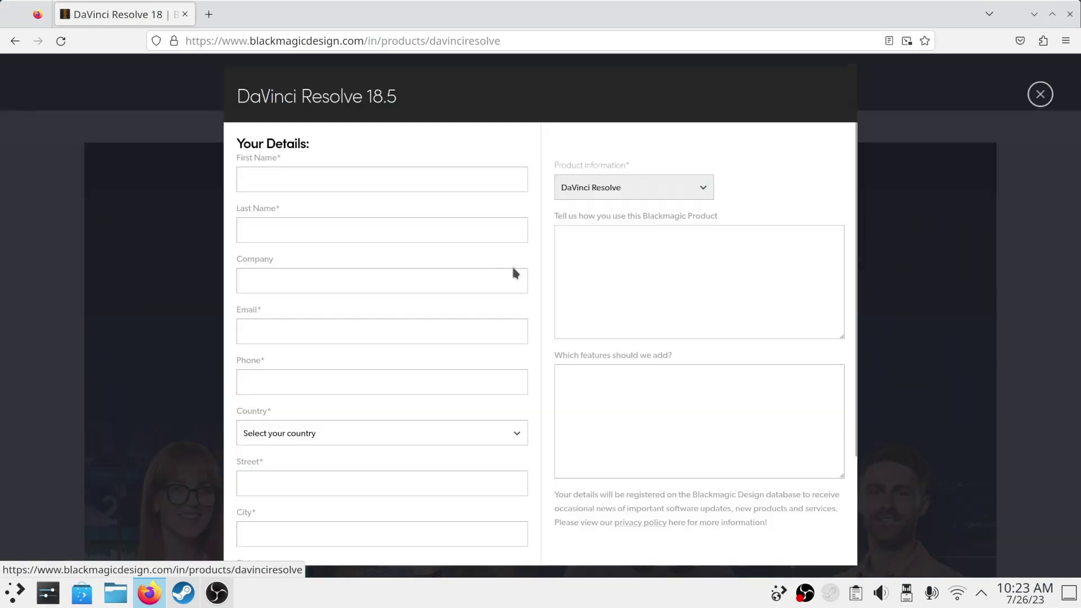
click(317, 181)
text(x)
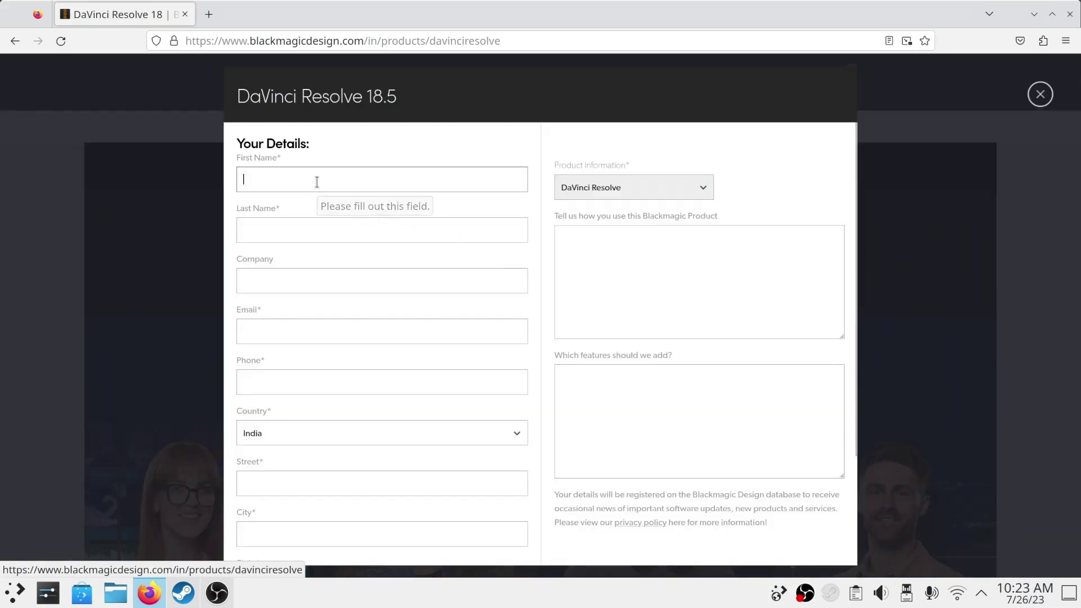
key(Tab)
text(x)
key(Tab)
text(x)
key(Tab)
text(x)
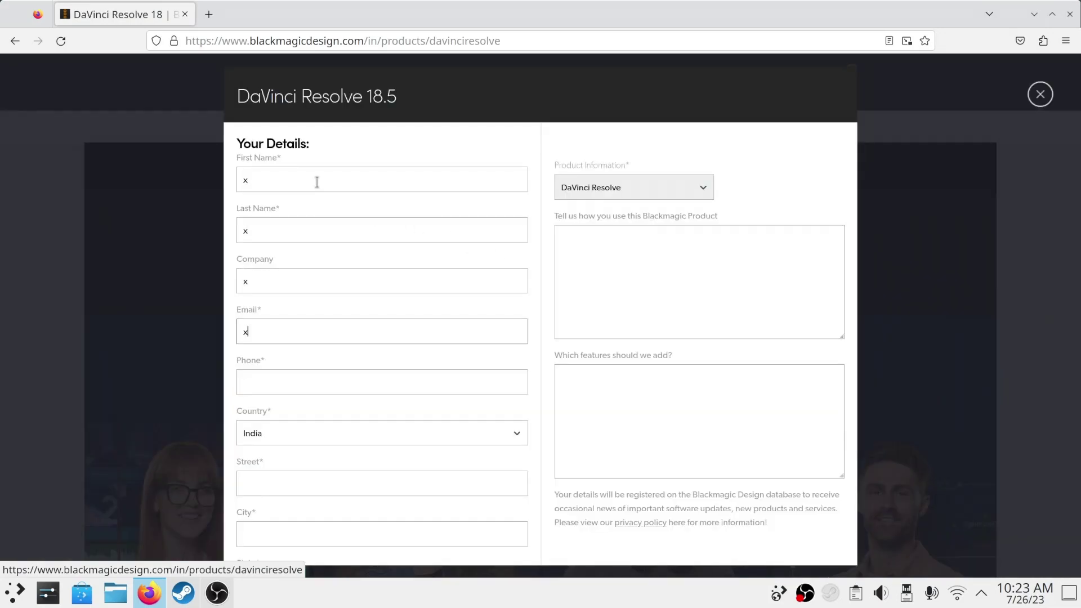
text(@x.com)
Step: Fill in the phone, country, street and city fields of the registration form
key(Tab)
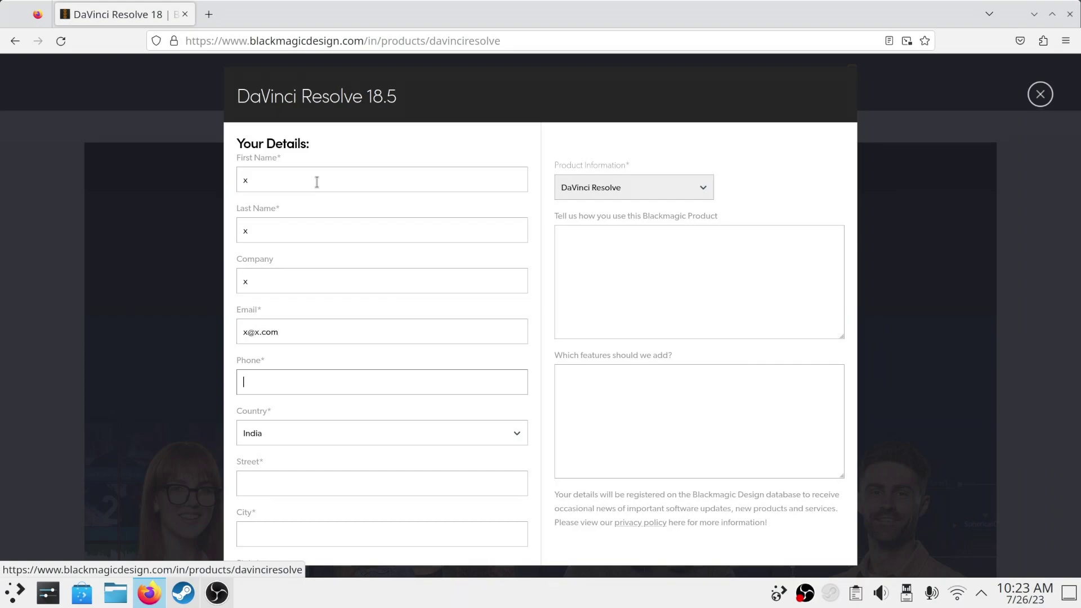
text(21312)
key(Tab)
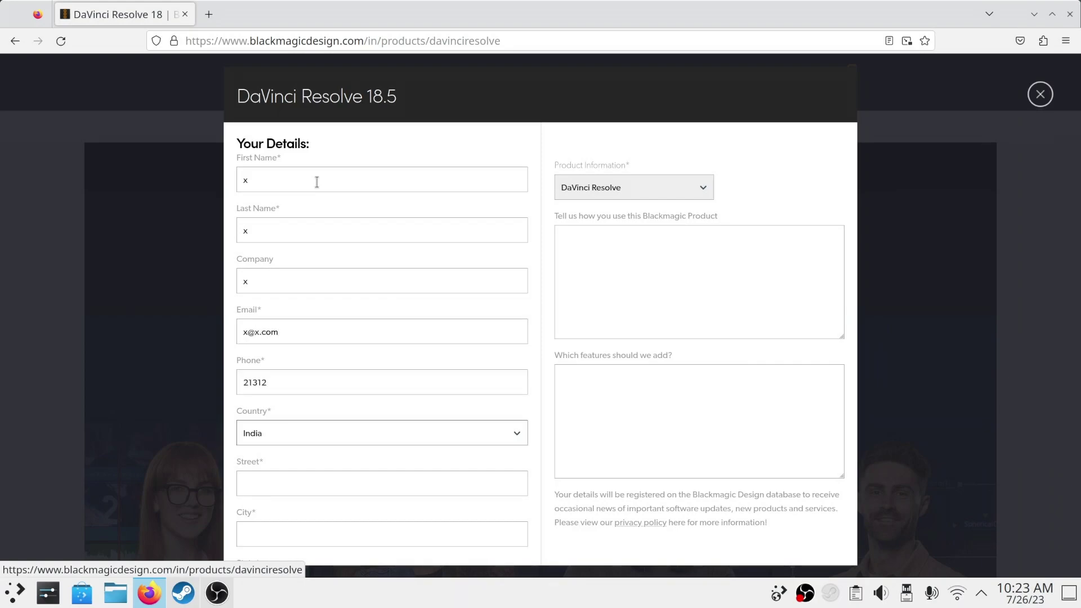
key(Tab)
text(sadsa)
key(Tab)
text(sdfsdf)
scroll(318, 184, down, 1)
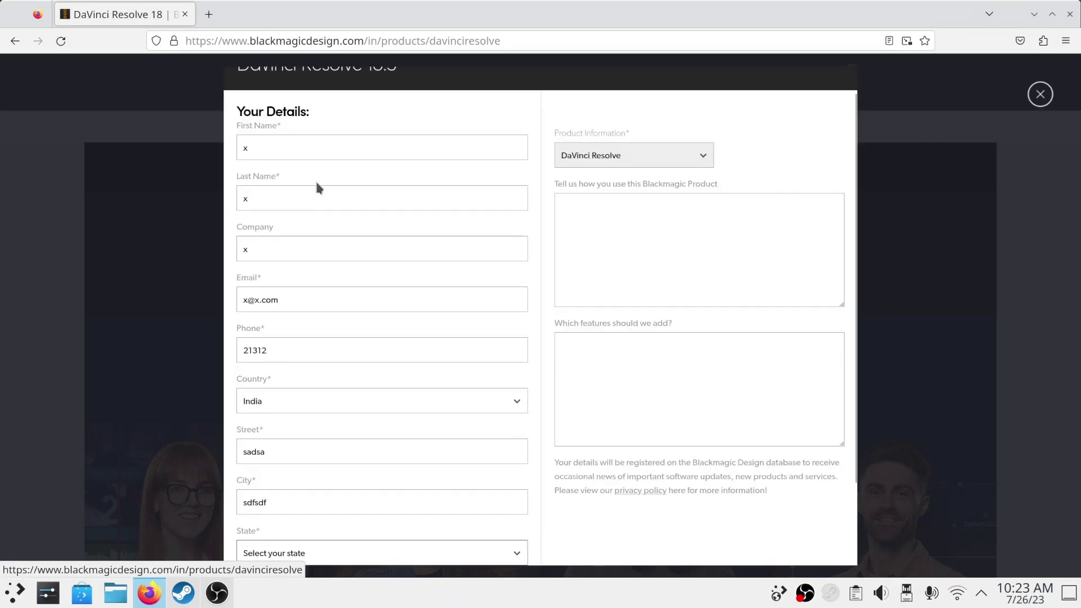
Step: Choose a state, correct the last field's entry, and submit the registration to start the download
key(Tab)
key(Down)
key(Tab)
text(sdfsdfs)
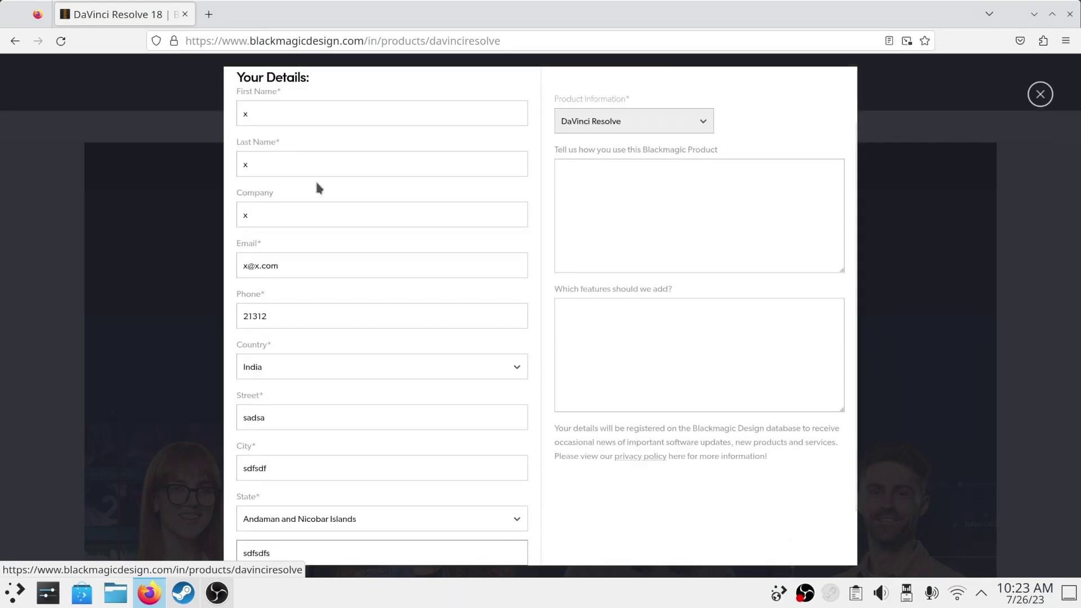
key(ctrl+a)
text(4535)
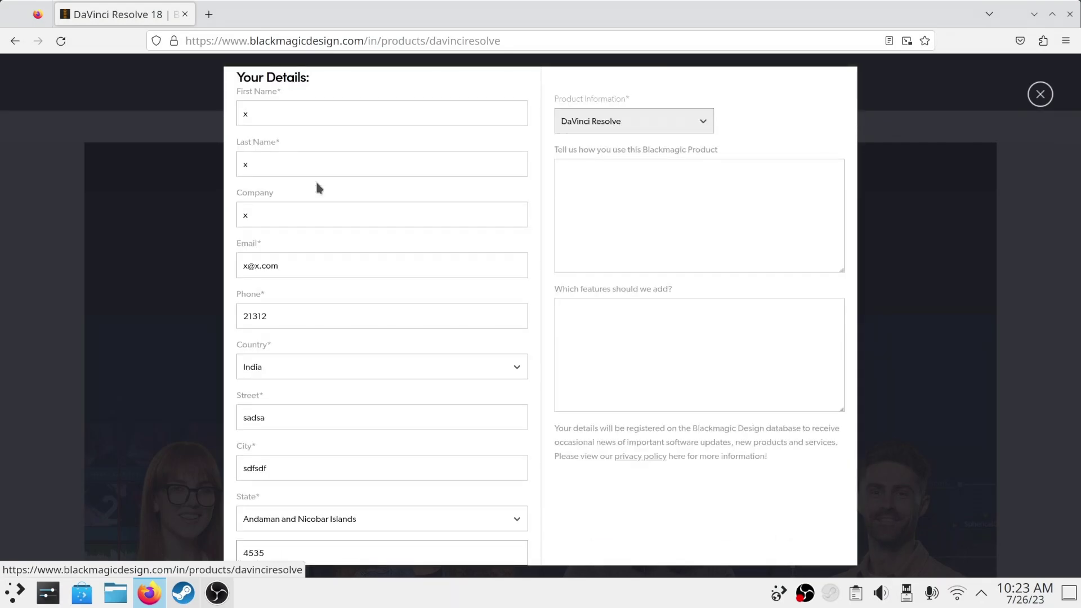
scroll(464, 254, down, 2)
click(767, 535)
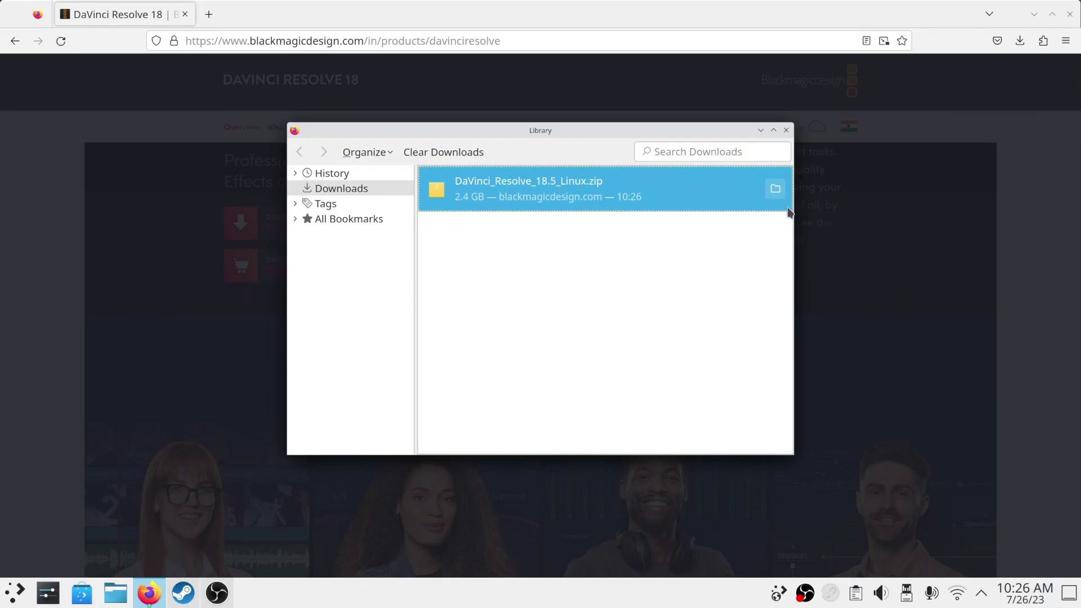
Step: Extract DaVinci_Resolve_18.5_Linux.zip in Downloads and open the extracted DaVinci_Resolve_18.5_Linux folder
click(775, 189)
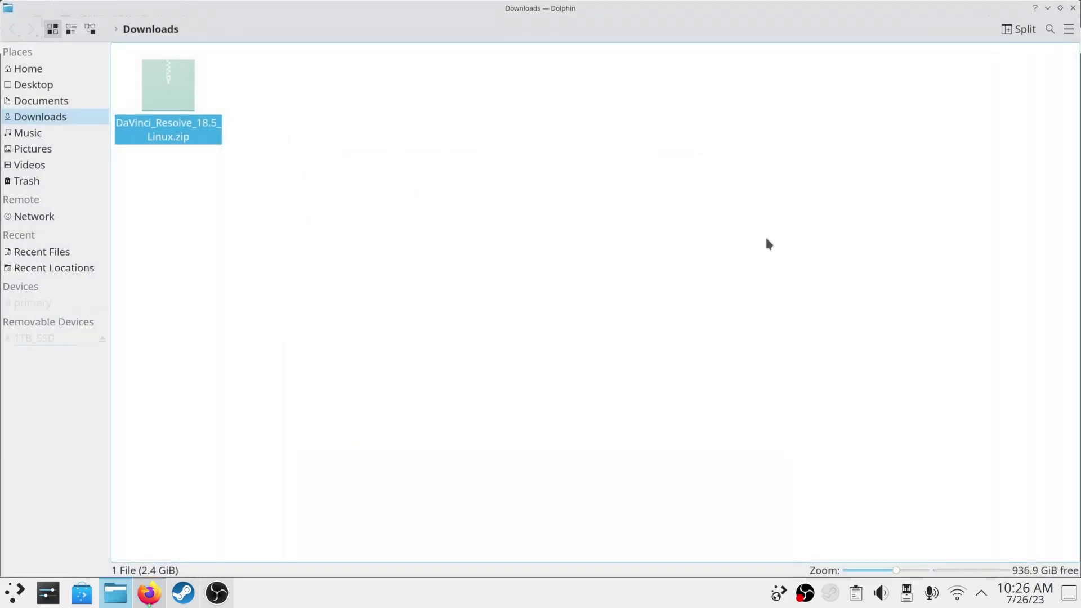
right_click(164, 109)
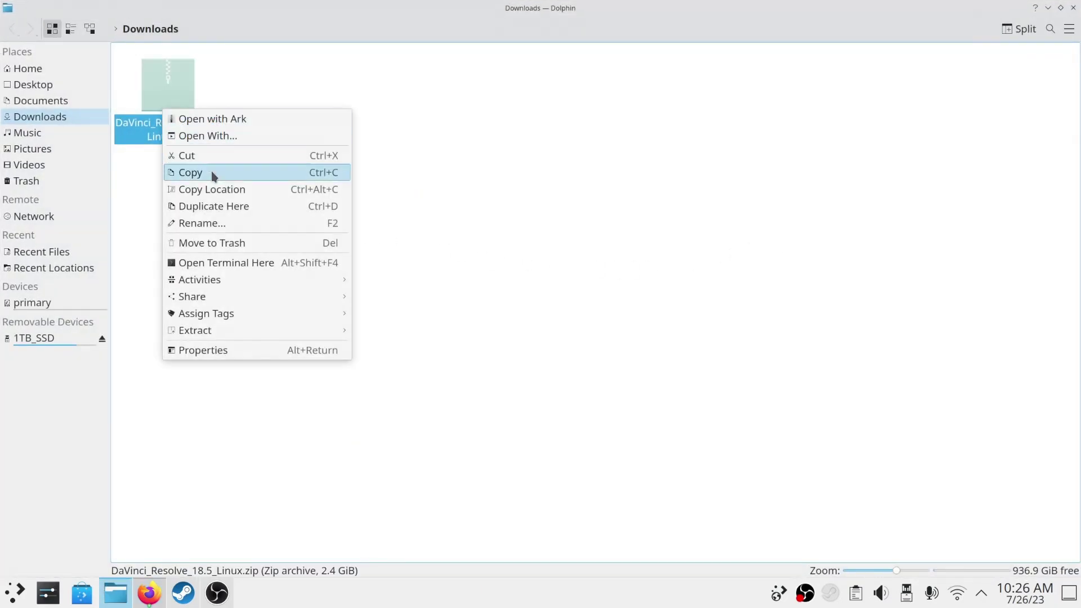
mouse_move(228, 328)
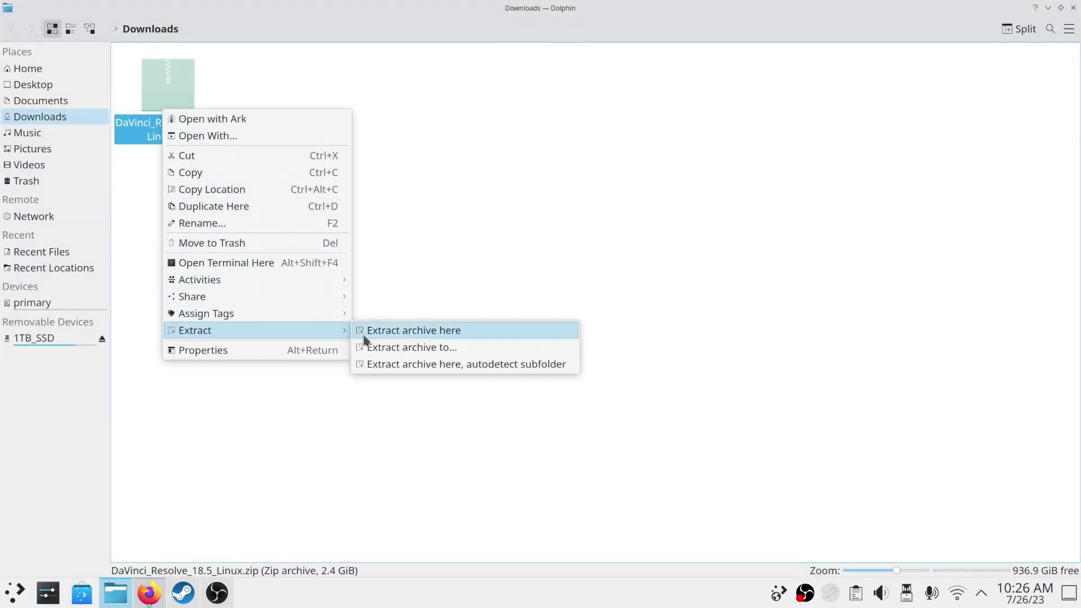
click(418, 363)
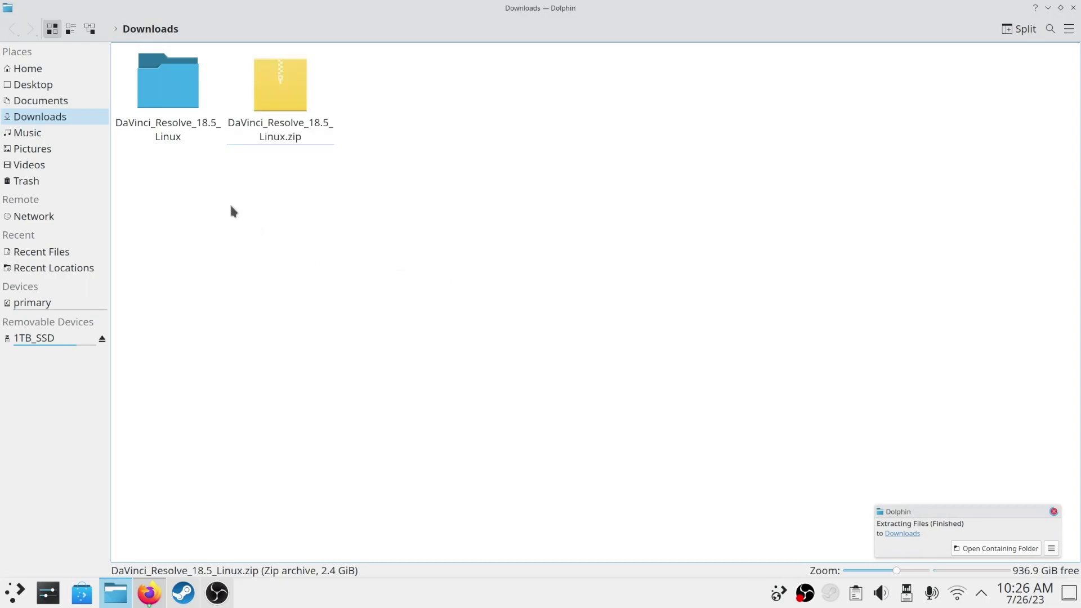
double_click(163, 97)
Step: Open a terminal in the folder and run ./DaVinci_Resolve_18.5_Linux.run, which fails for missing FUSE
right_click(360, 209)
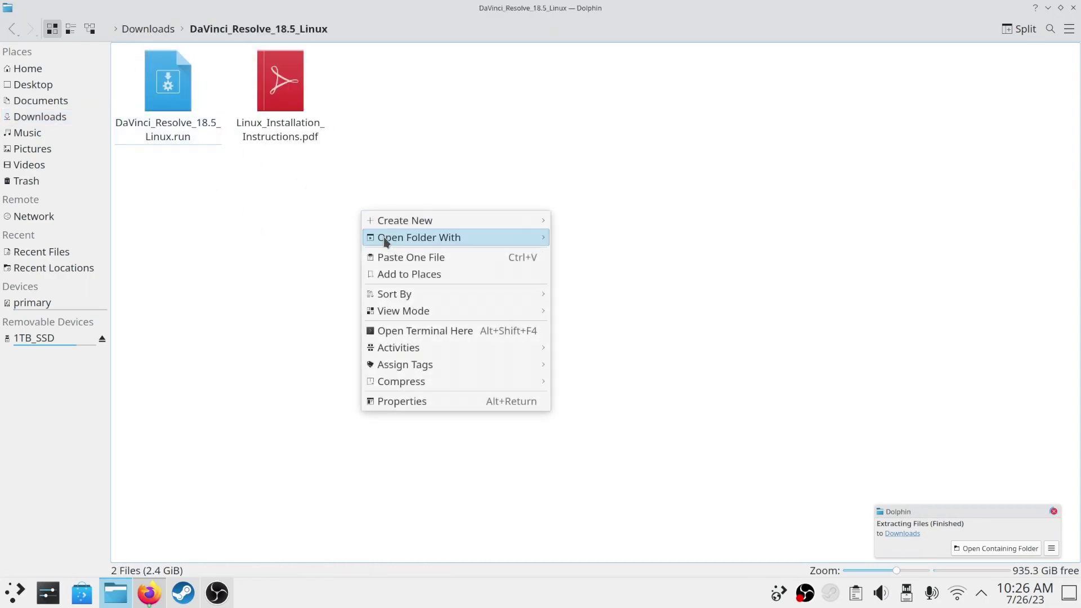
click(503, 327)
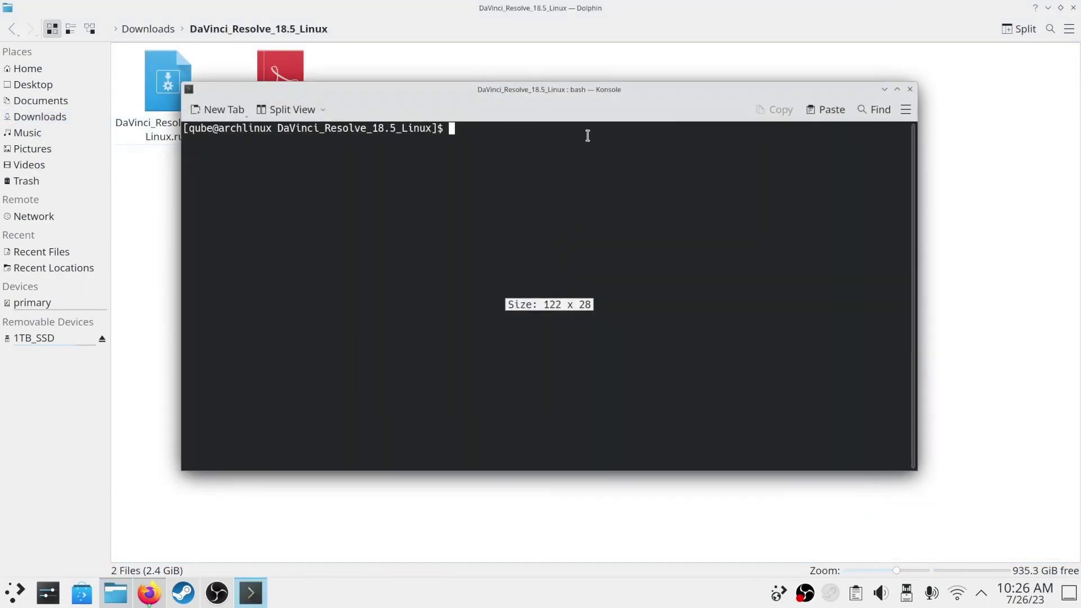
drag(587, 104, 617, 191)
text(./D)
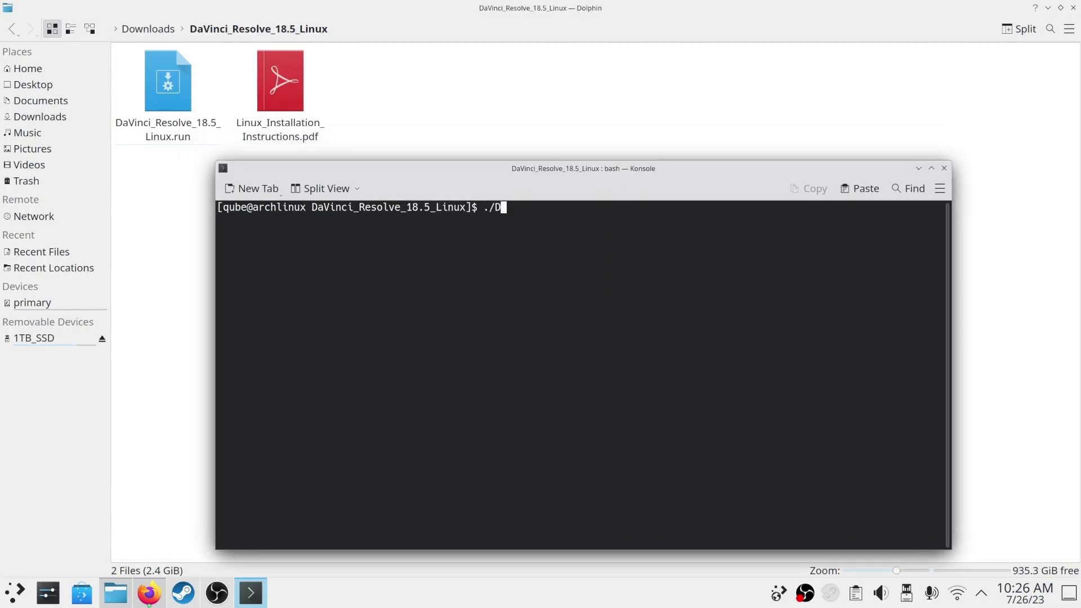
key(Tab)
key(Return)
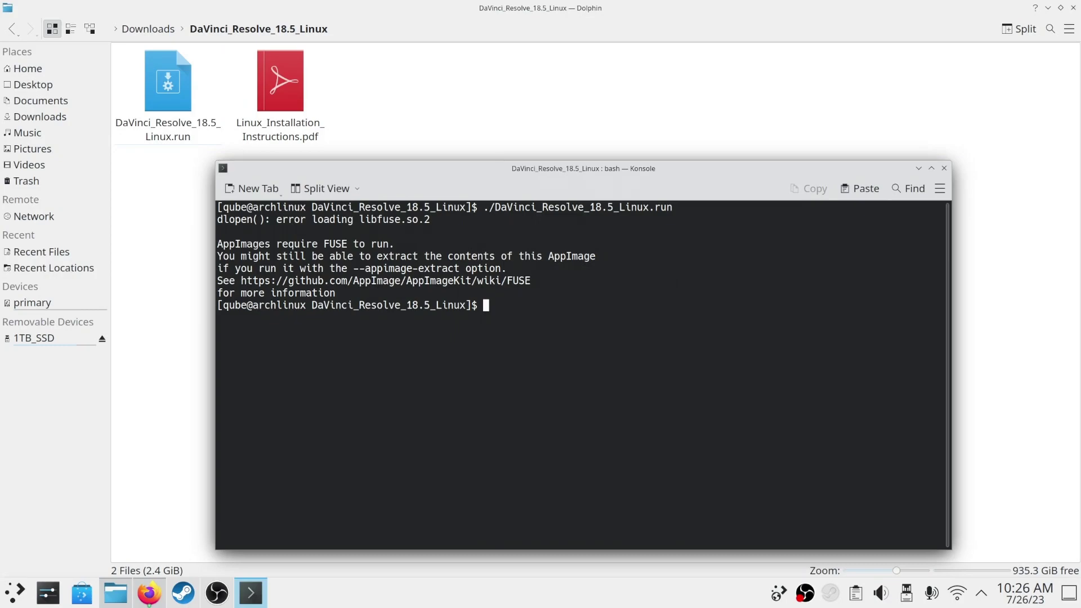
Step: Install fuse2 with sudo pacman -S fuse2 and recall the installer command
text(sudo pacman -S )
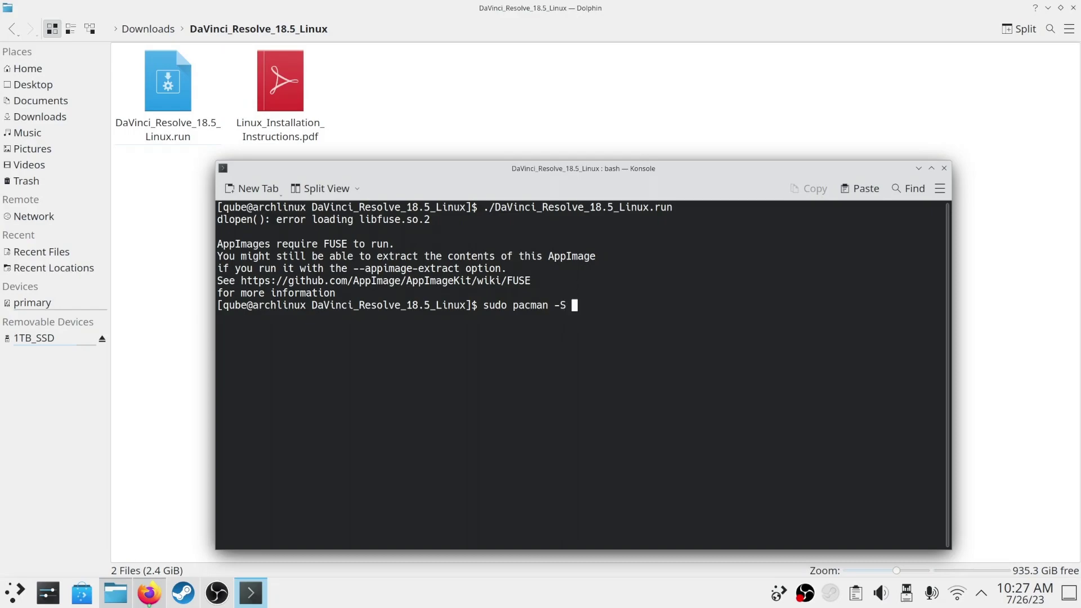
text(fuse2)
key(Return)
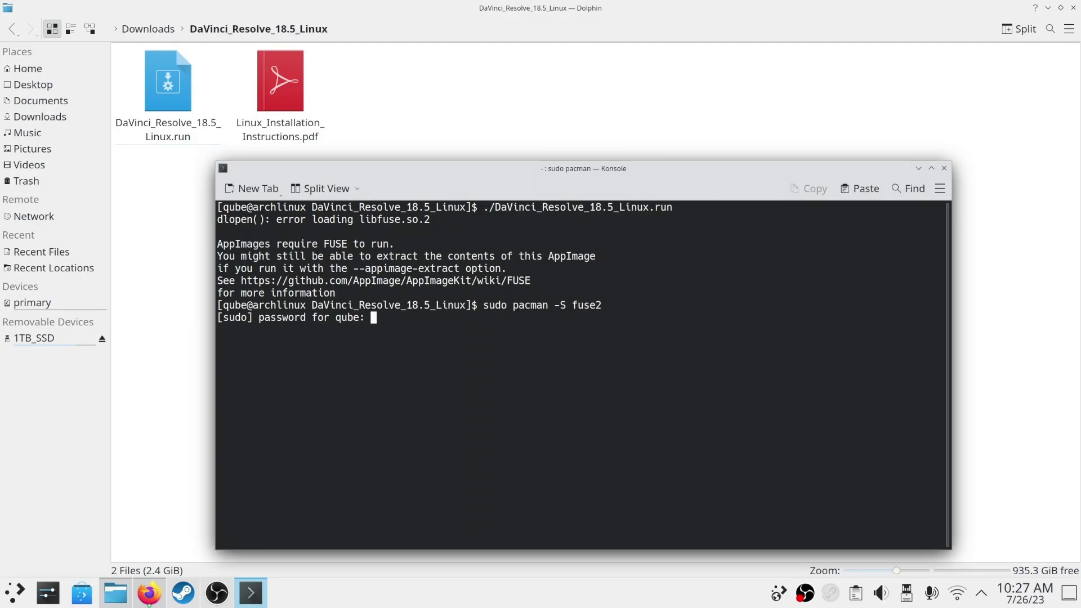
key(Return)
key(Return)
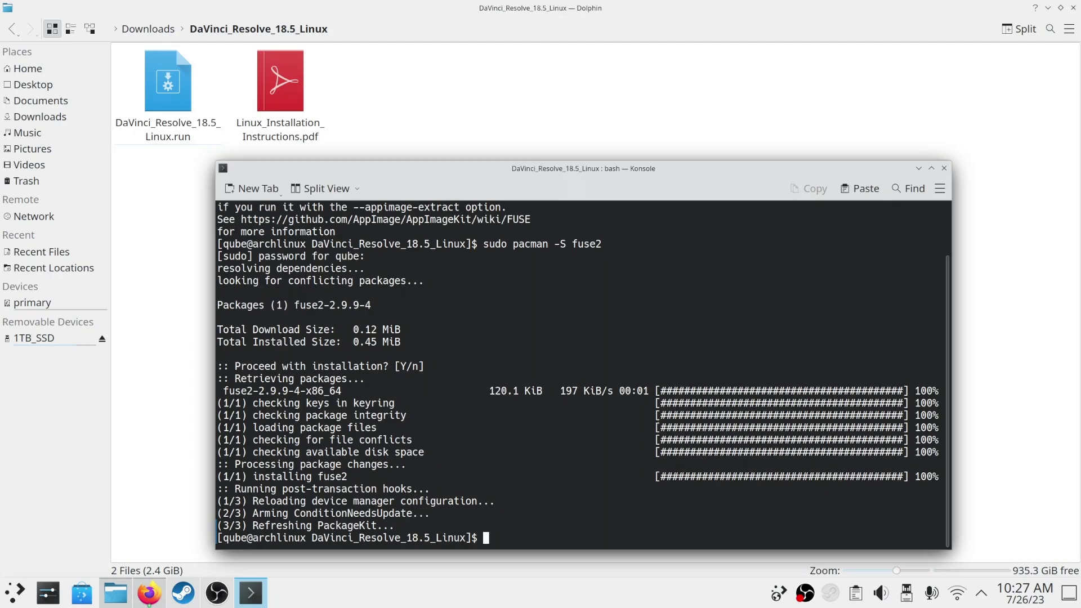
key(Up)
key(Up)
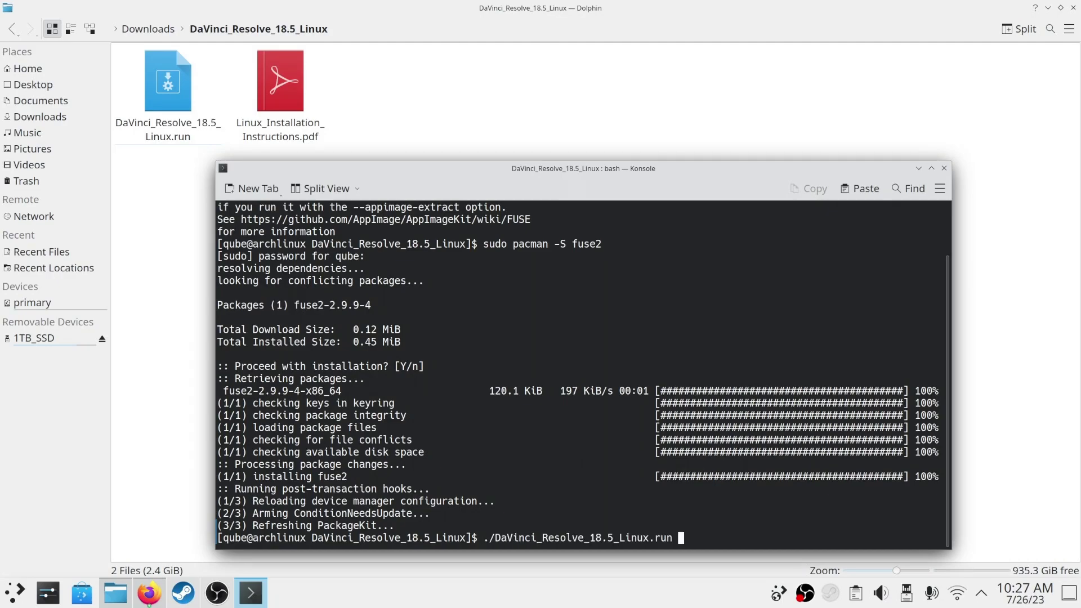
Step: Rerun the installer, accept the licence, and proceed through its pages to begin installing
key(Return)
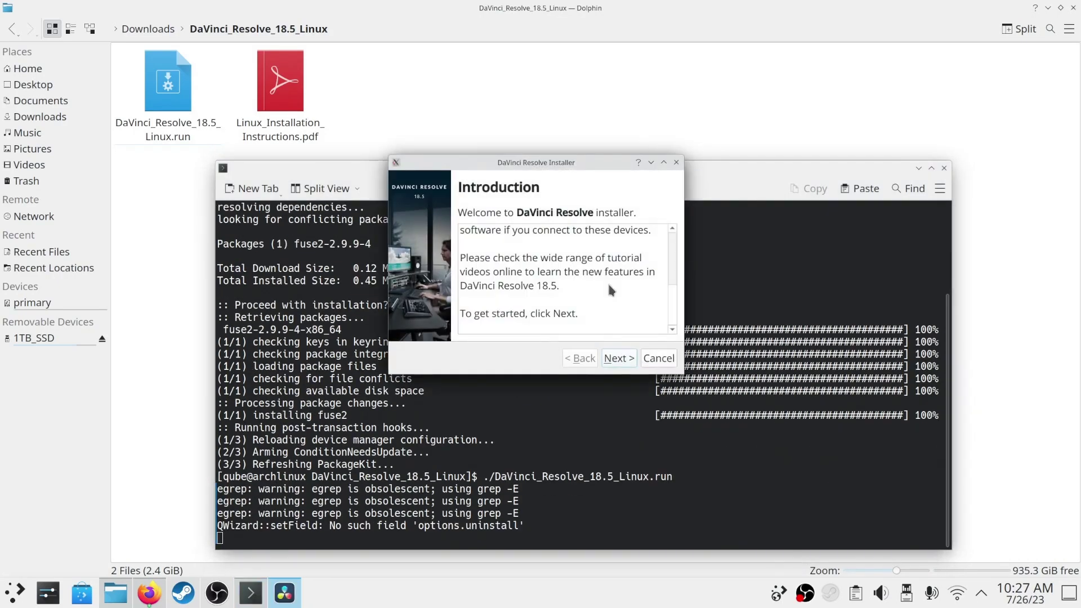
click(613, 359)
click(613, 359)
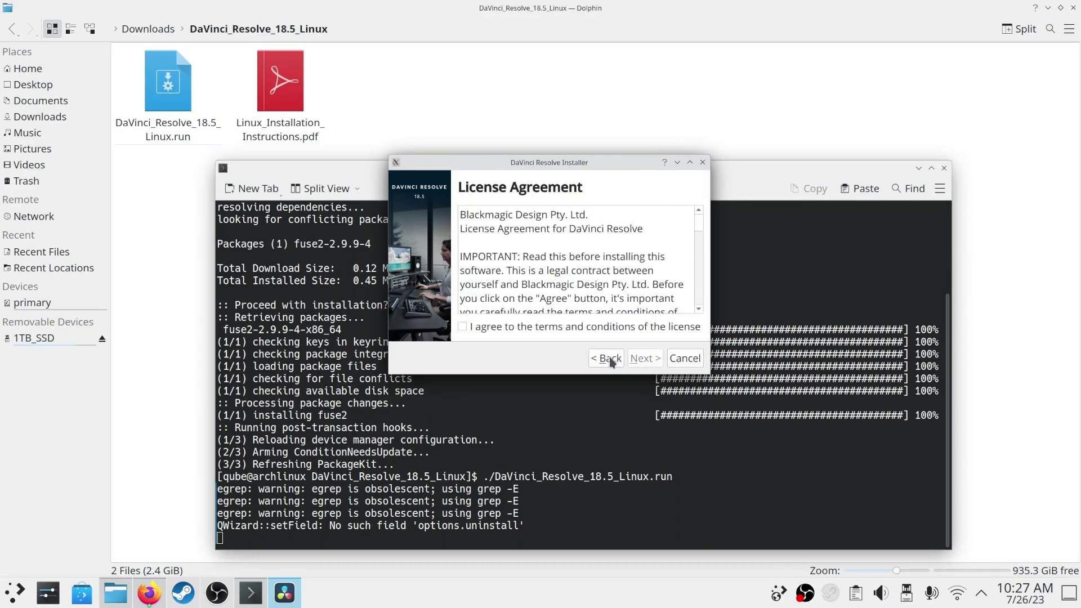
click(581, 328)
click(647, 359)
click(647, 359)
Step: Authenticate with the administrator password and finish the installation to /opt/resolve
text(••••••)
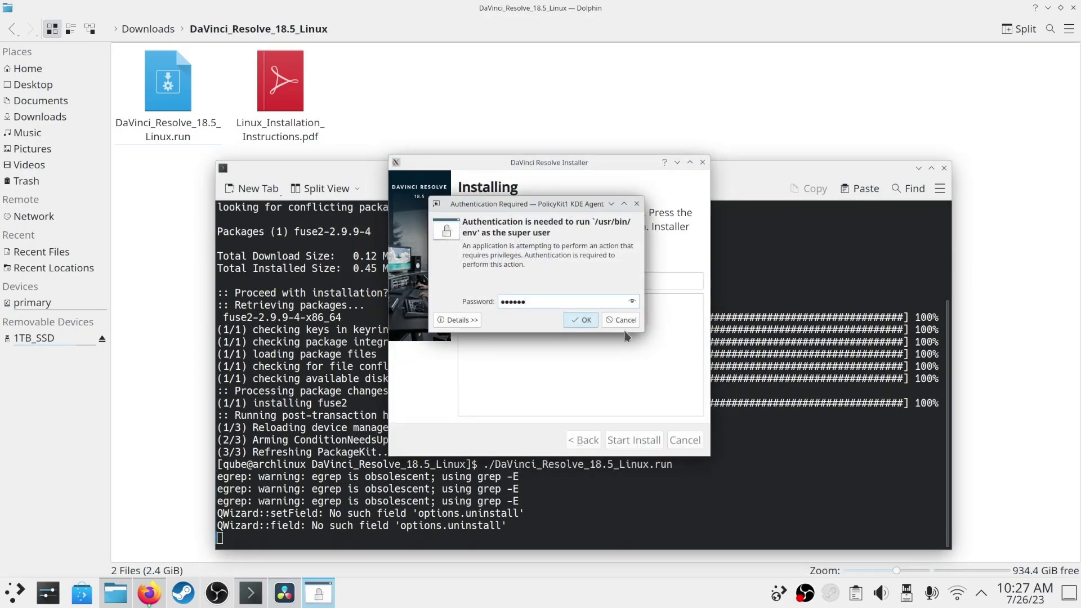
key(Return)
text(•••••)
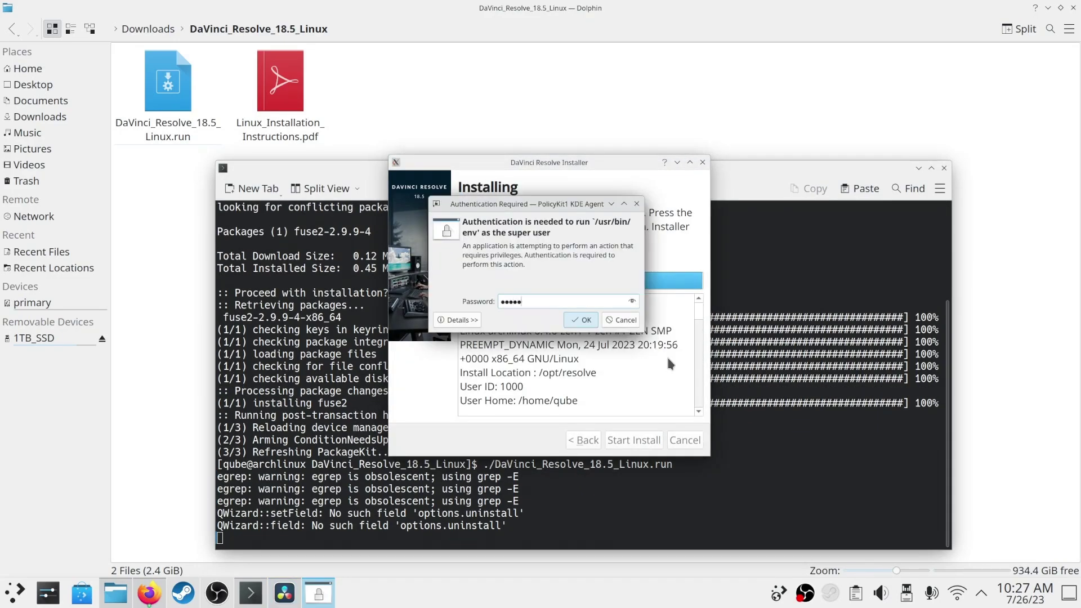
key(Return)
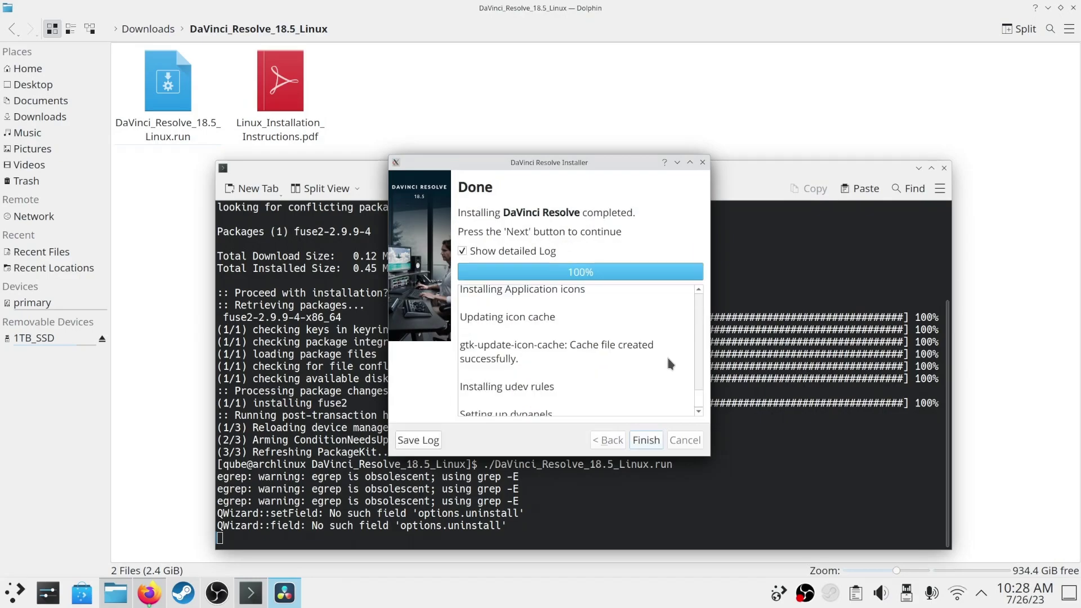
click(648, 440)
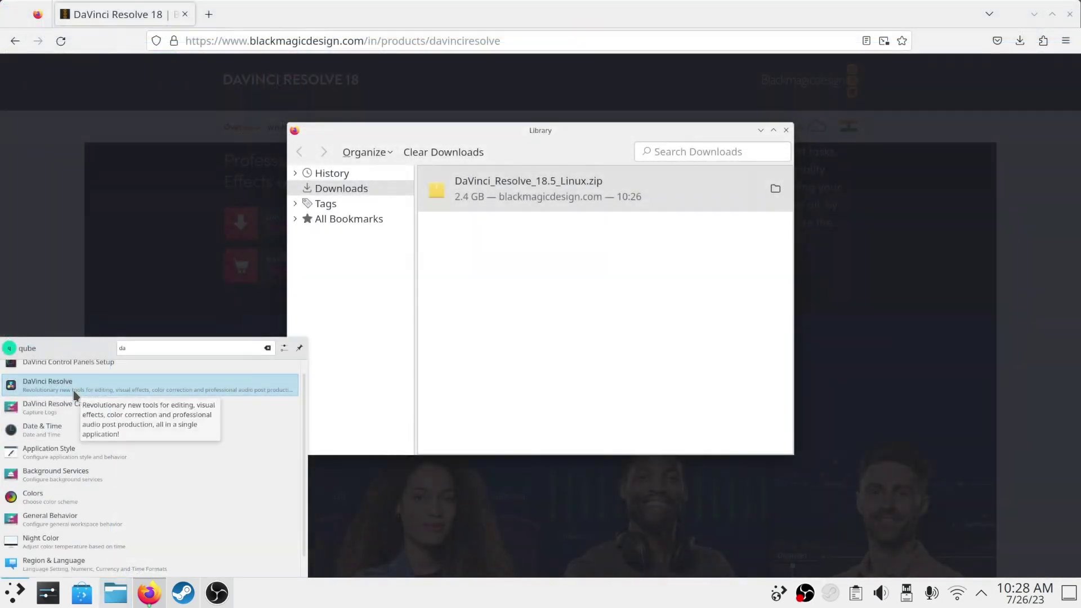
Step: Minimise the Firefox downloads library and the browser window to reveal the desktop
click(73, 394)
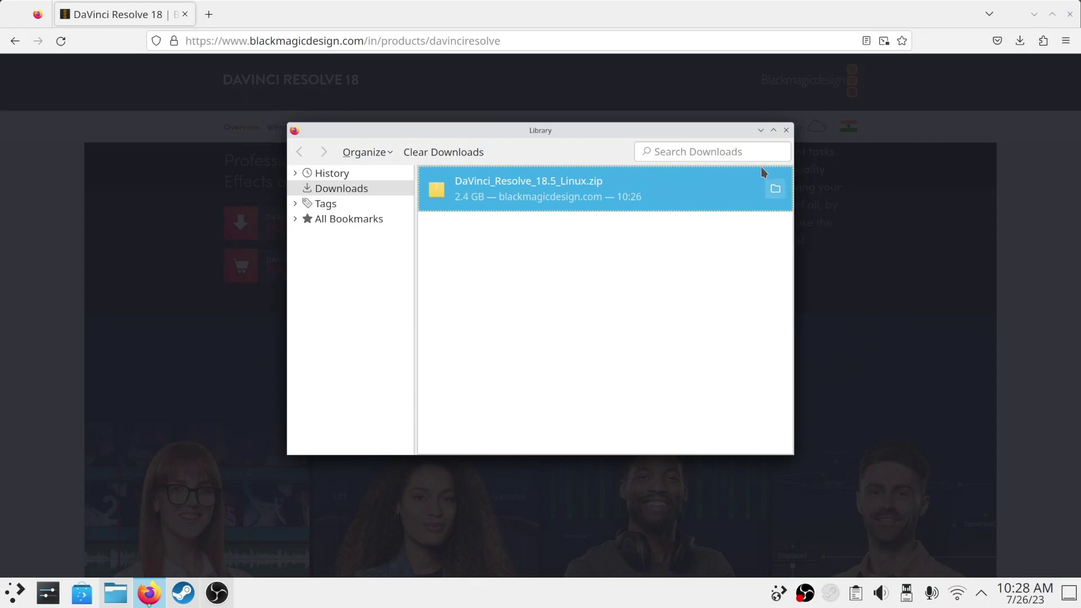
click(761, 130)
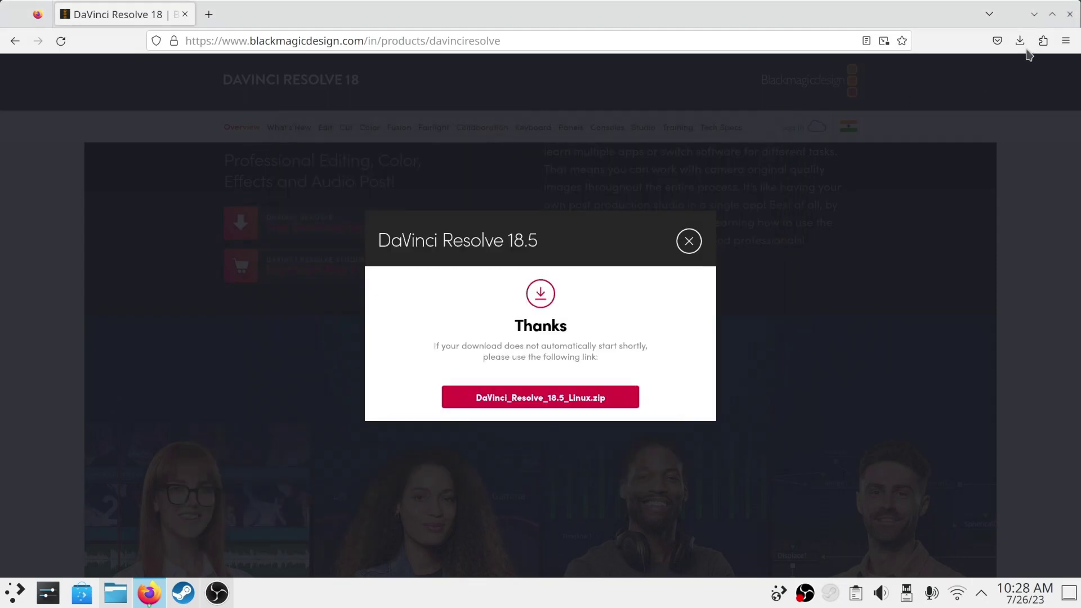
click(1034, 13)
Step: In a new terminal, run /opt/resolve/bin/resolve, which fails on missing libcrypt.so.1
key(ctrl+alt+t)
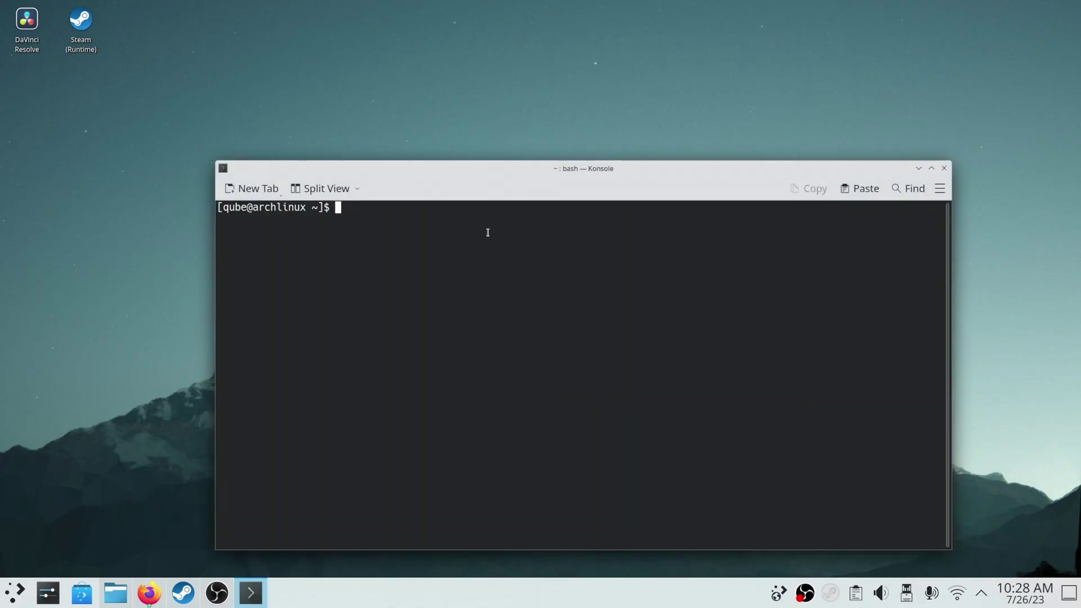
text(/opt/resolve/bin/resolve)
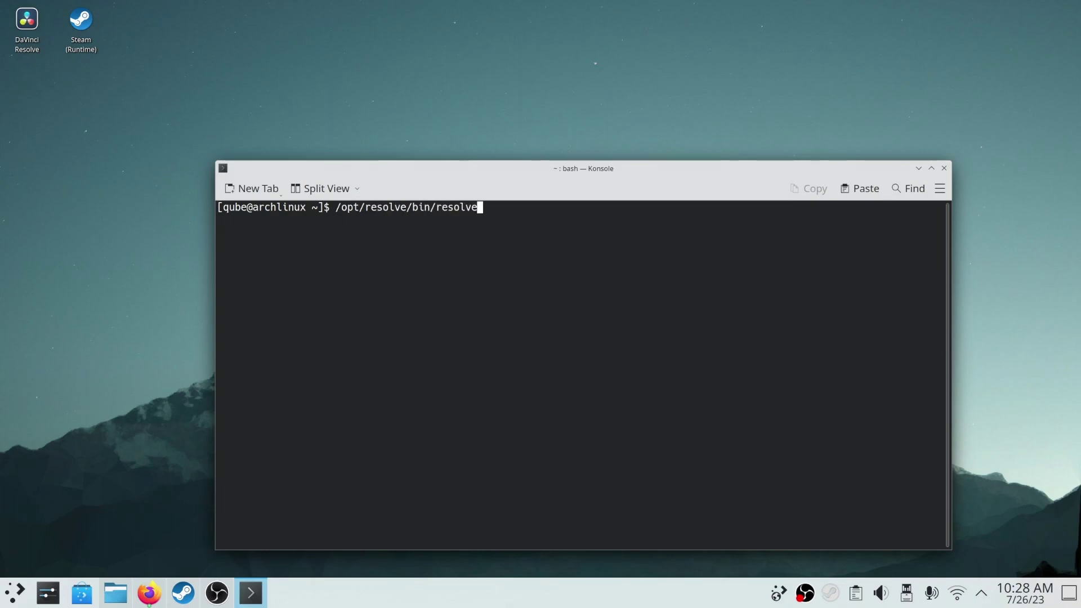
key(Return)
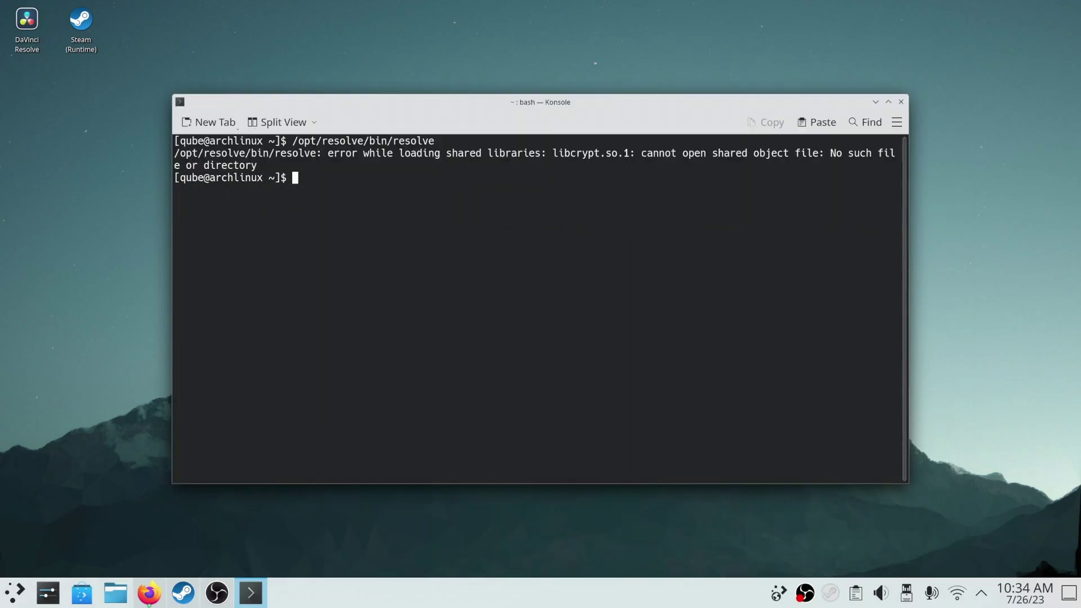
Step: Install libxcrypt-compat with yay -S libxcrypt-compat, authenticating with the sudo password
text(yay -S libxcryp)
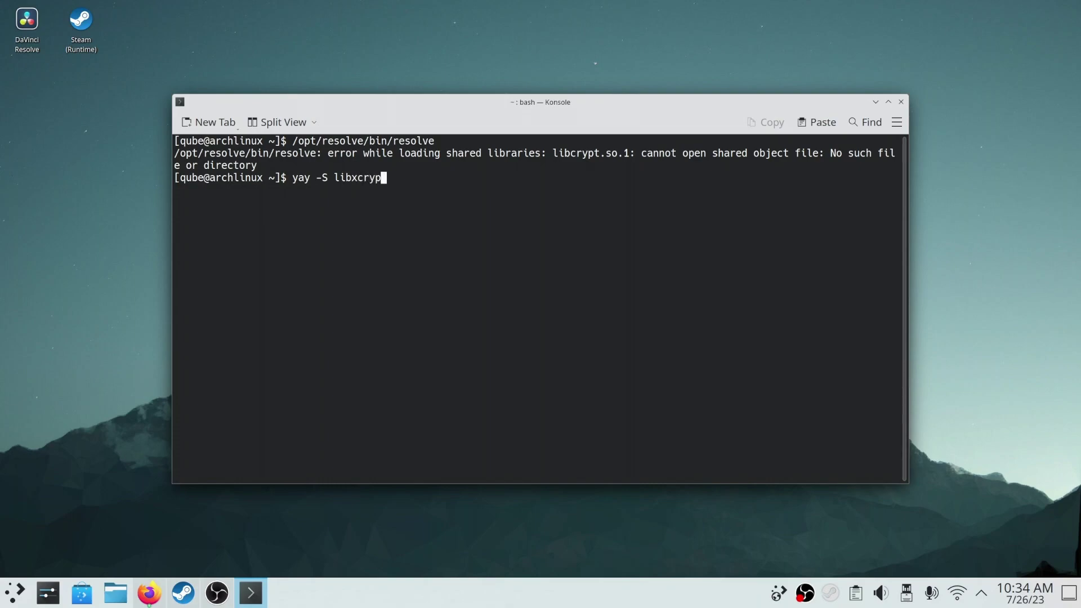
text(t-compat)
key(Return)
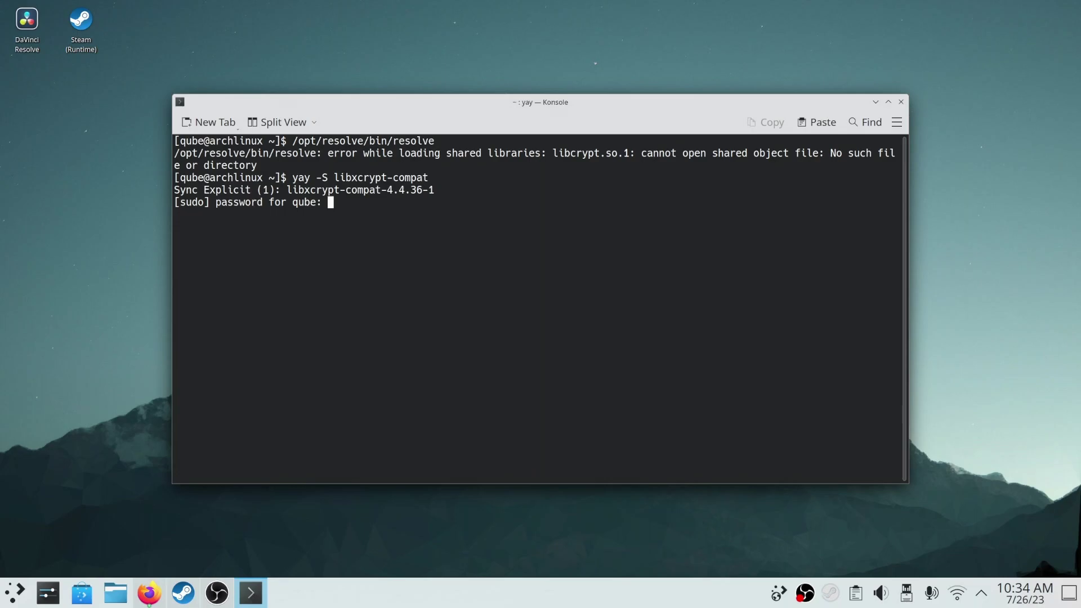
key(Return)
key(Return)
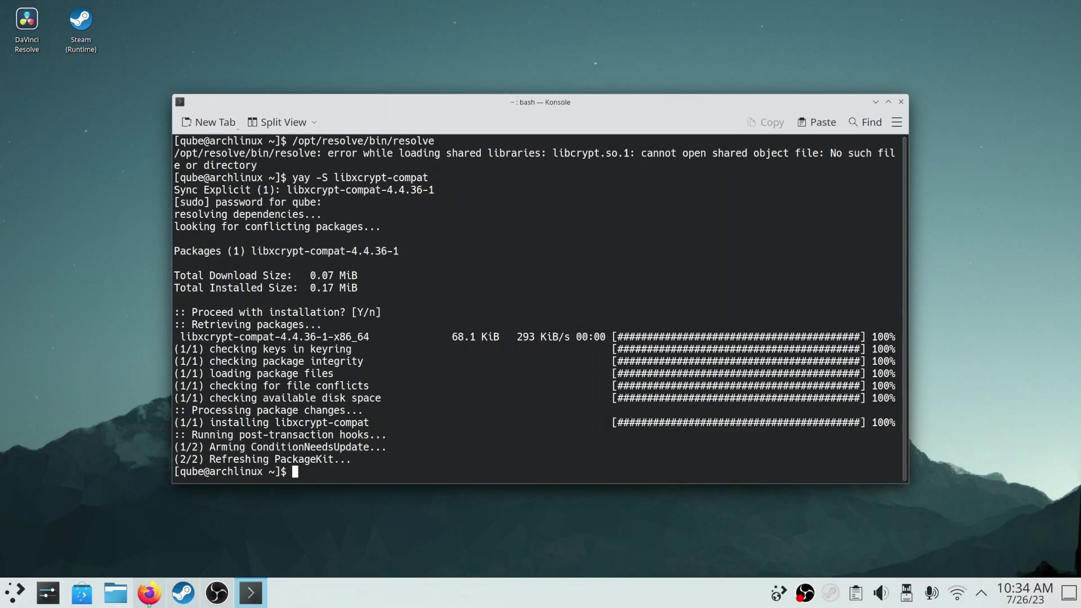
Step: Relaunch /opt/resolve/bin/resolve and close the hung blank Resolve window from the taskbar
key(Up)
key(Up)
key(Return)
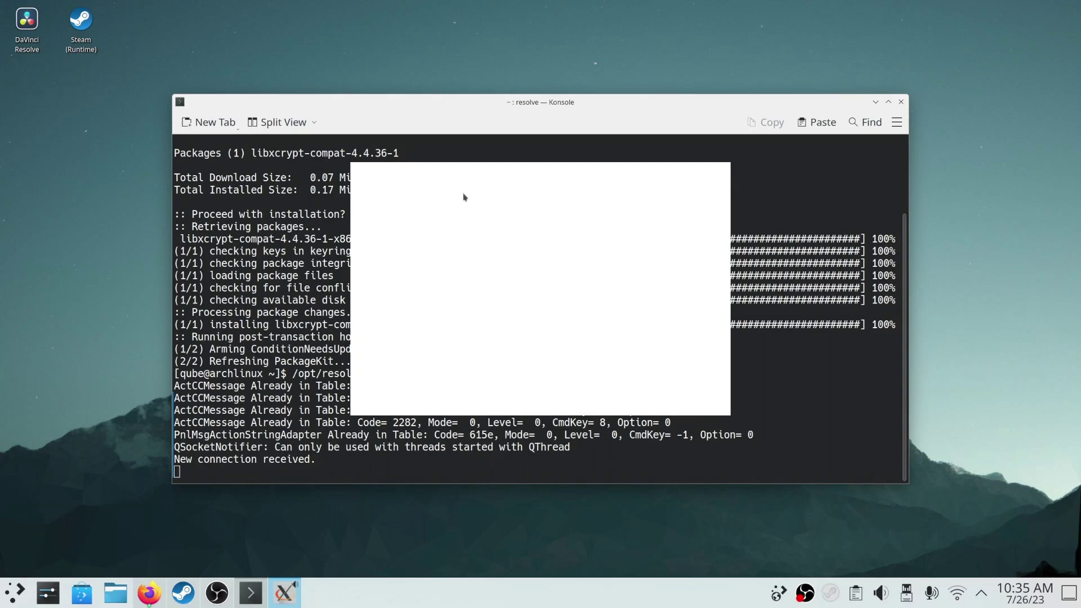
right_click(287, 591)
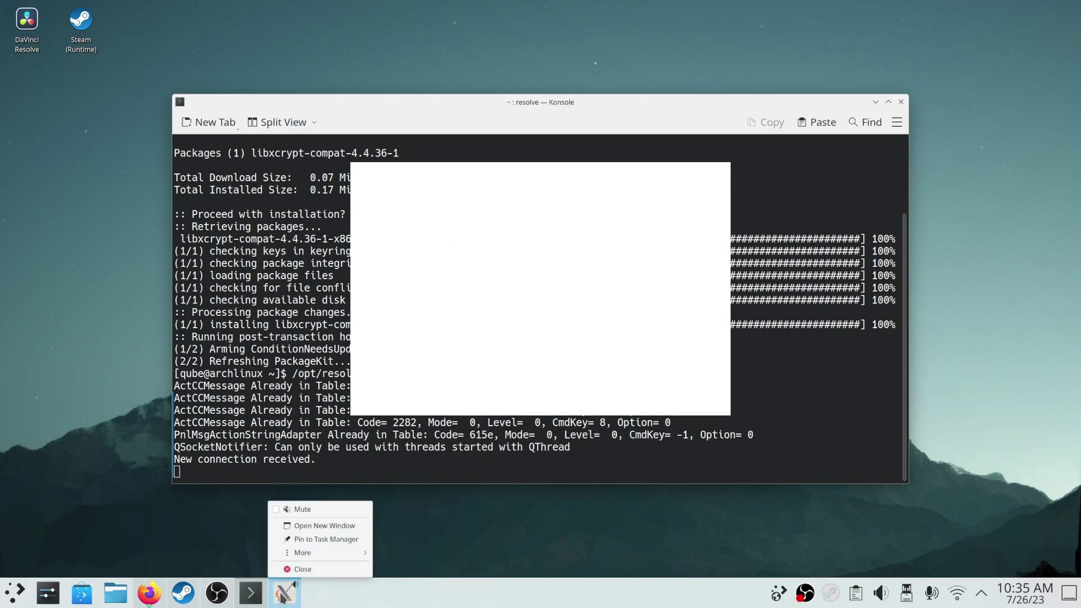
click(301, 571)
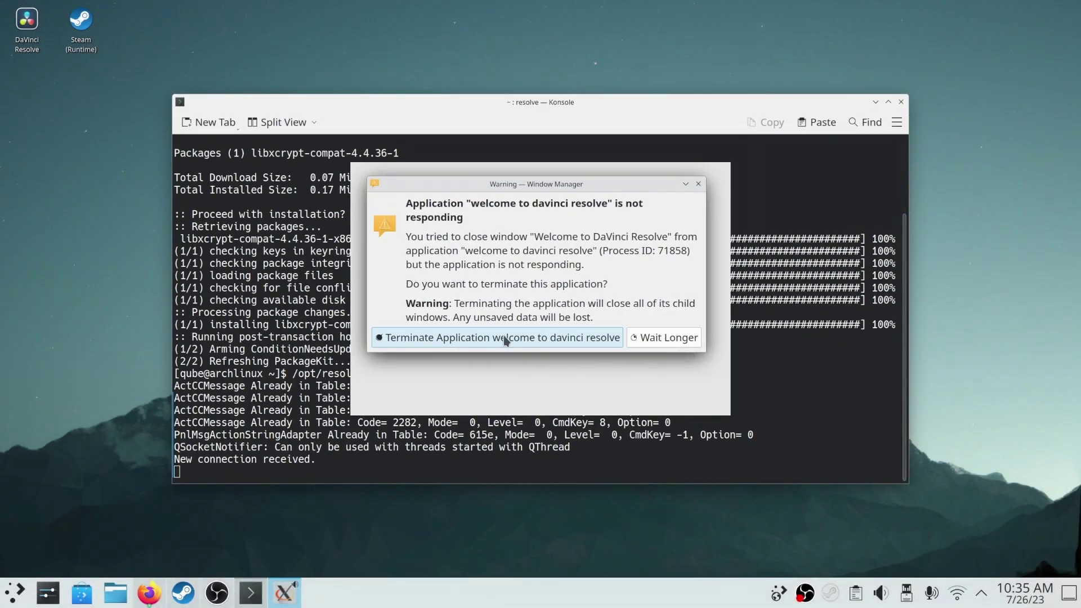
Step: Dismiss the not-responding warning, choose Update Configuration for the unsupported GPU mode, then cancel Preferences
click(503, 335)
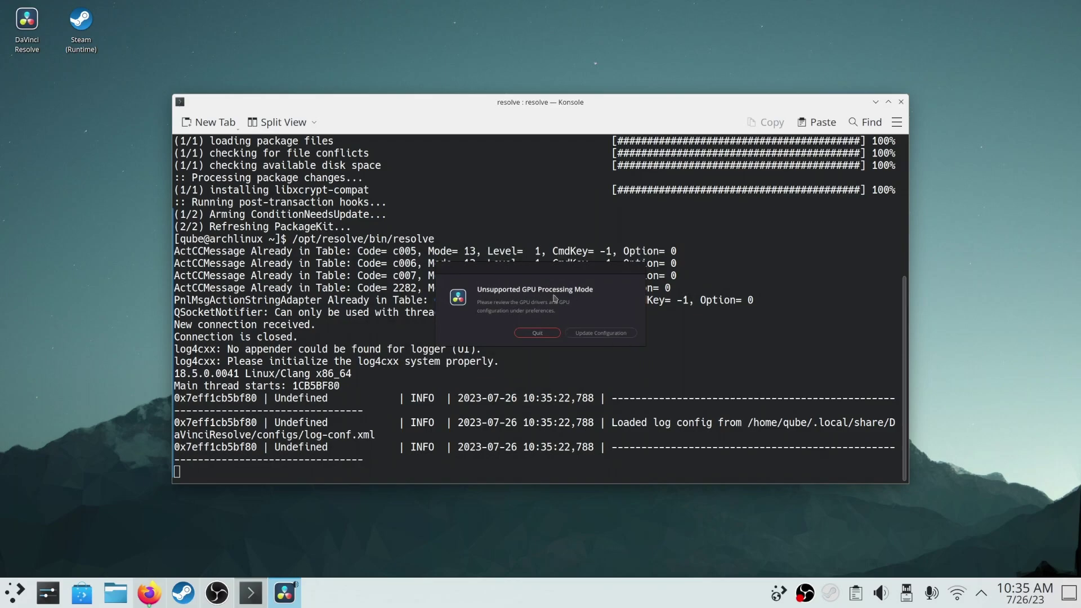
click(604, 336)
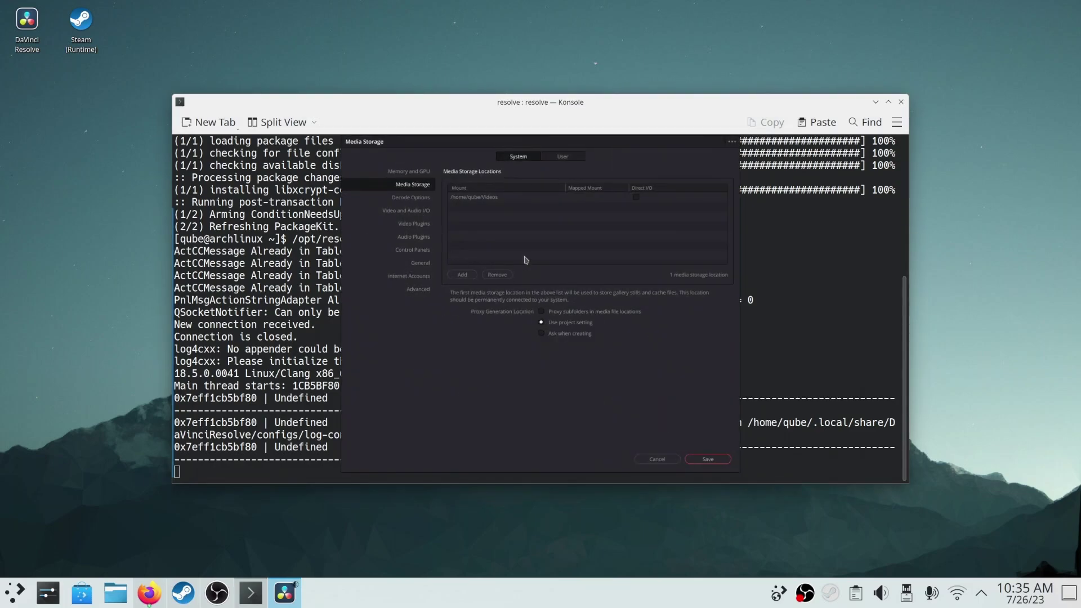
click(658, 459)
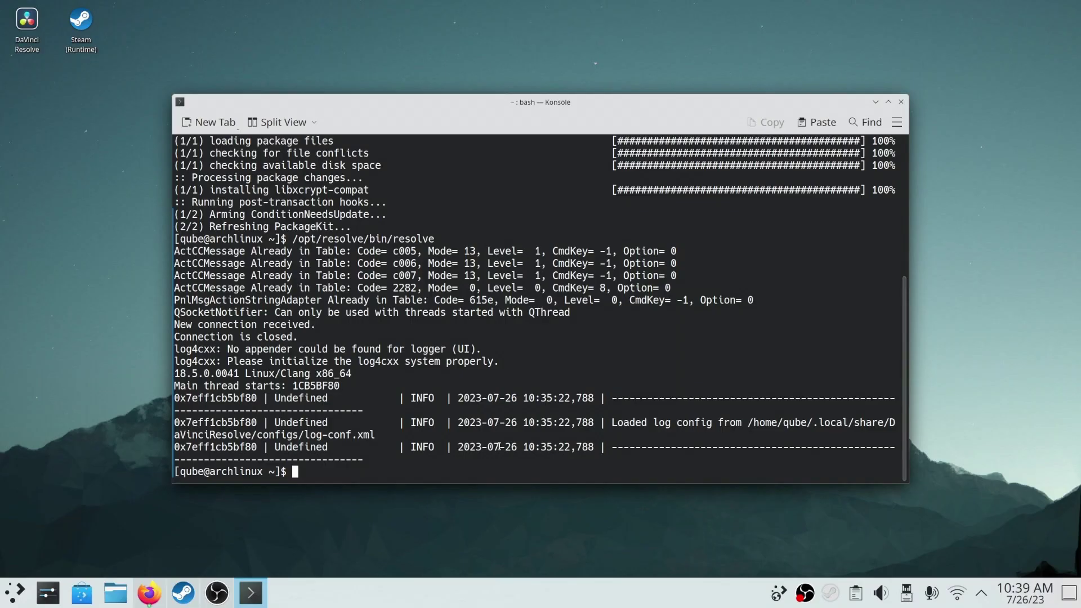
Step: Install opencl-nvidia with sudo pacman -S opencl-nvidia, authenticating with the sudo password
text(sudo pacman -S )
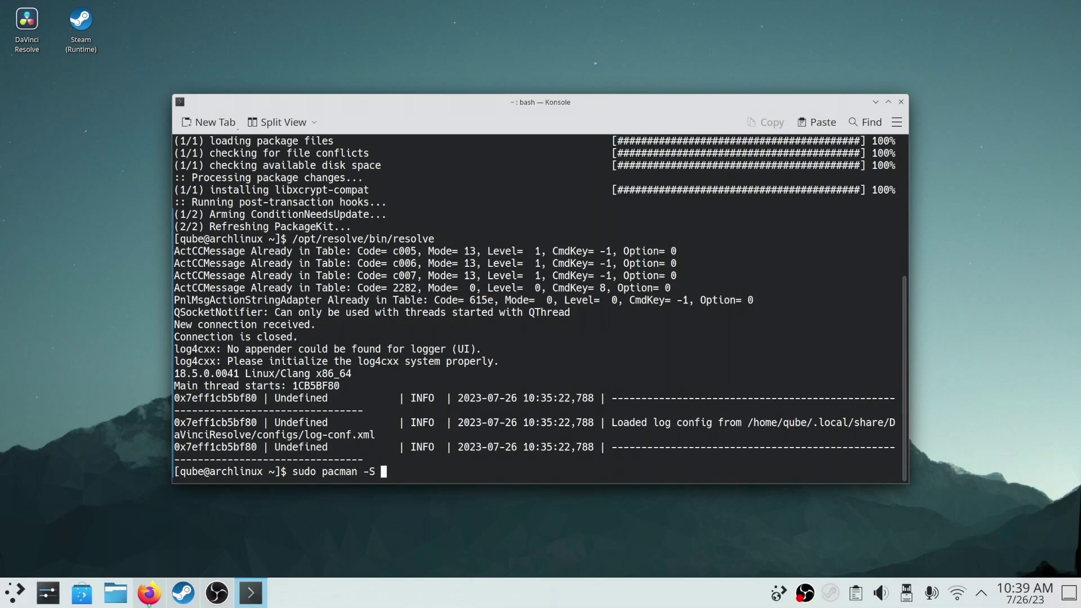
text(opencl-nvidia)
key(Return)
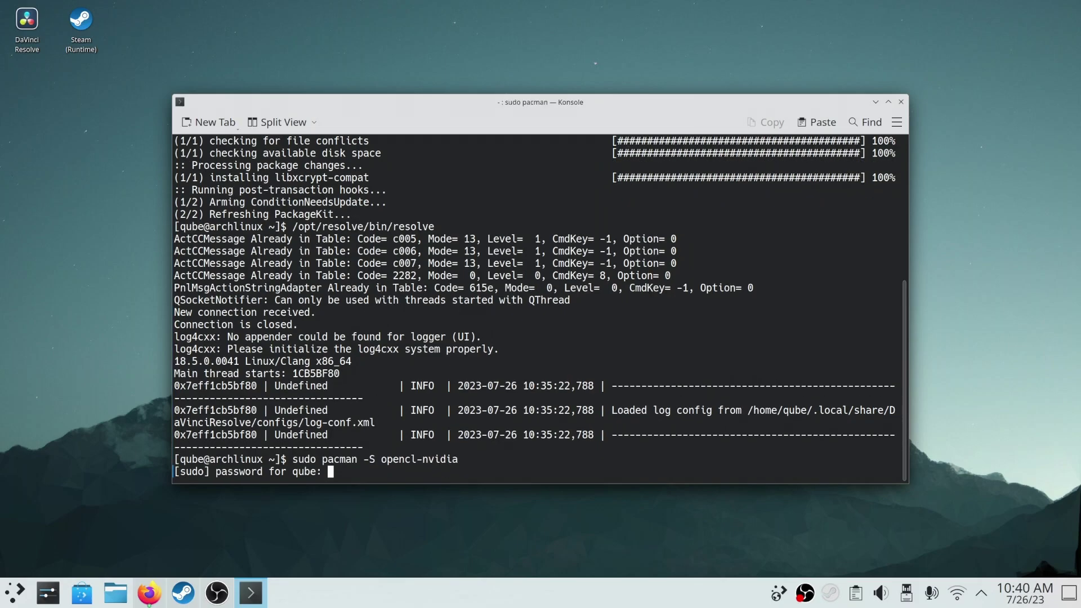
key(Return)
key(Return)
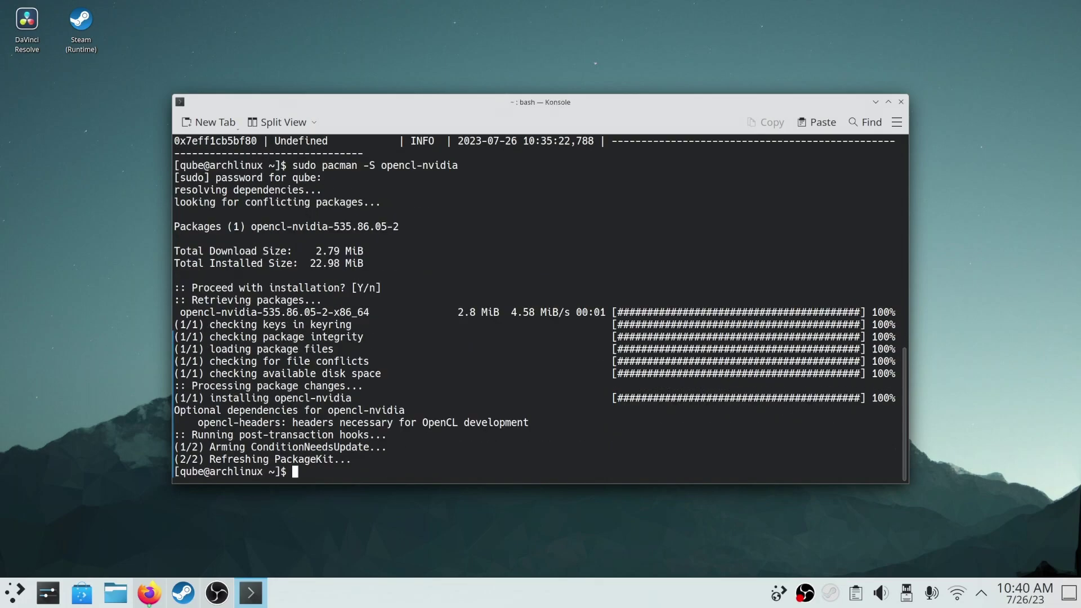
Step: Launch DaVinci Resolve by searching 'davinci' in the application launcher
key(super)
text(davinci)
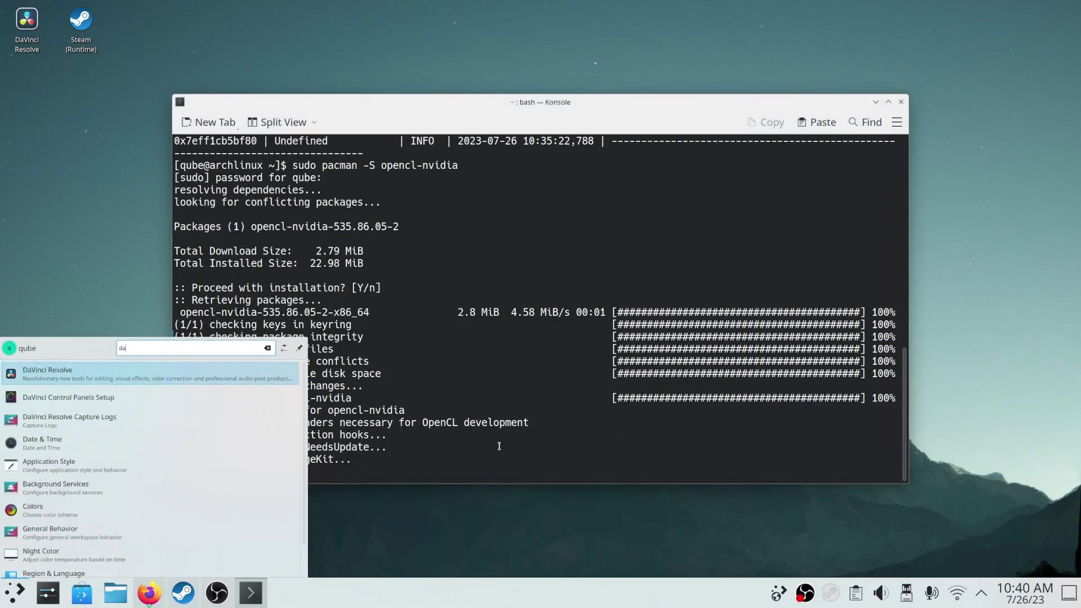
key(Return)
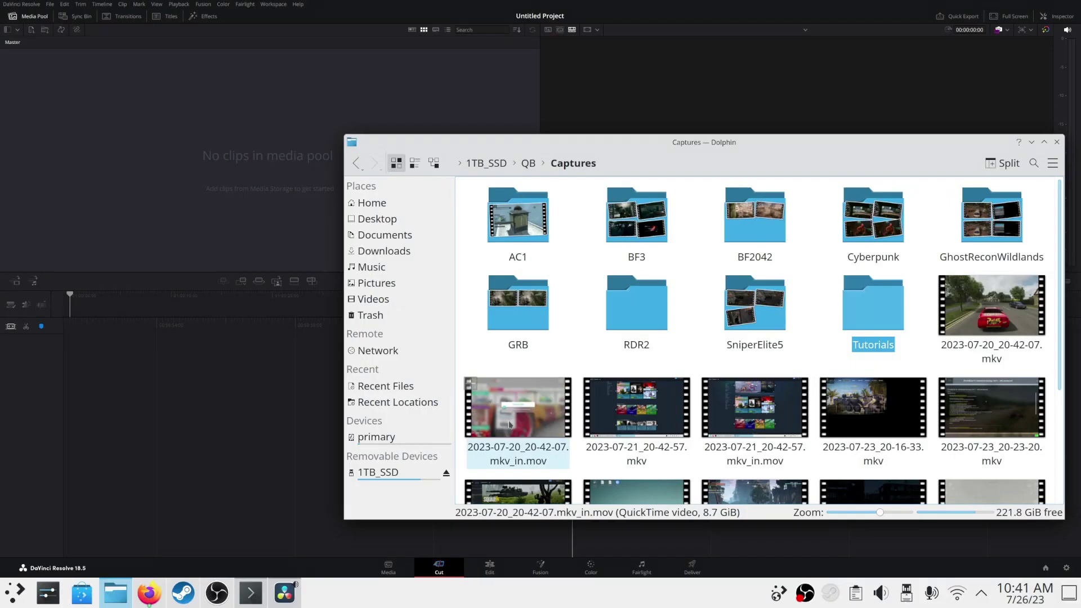
Step: Import the MOV clip into the media pool, dismissing the GPU memory warning and matching the frame rate
drag(508, 424, 212, 155)
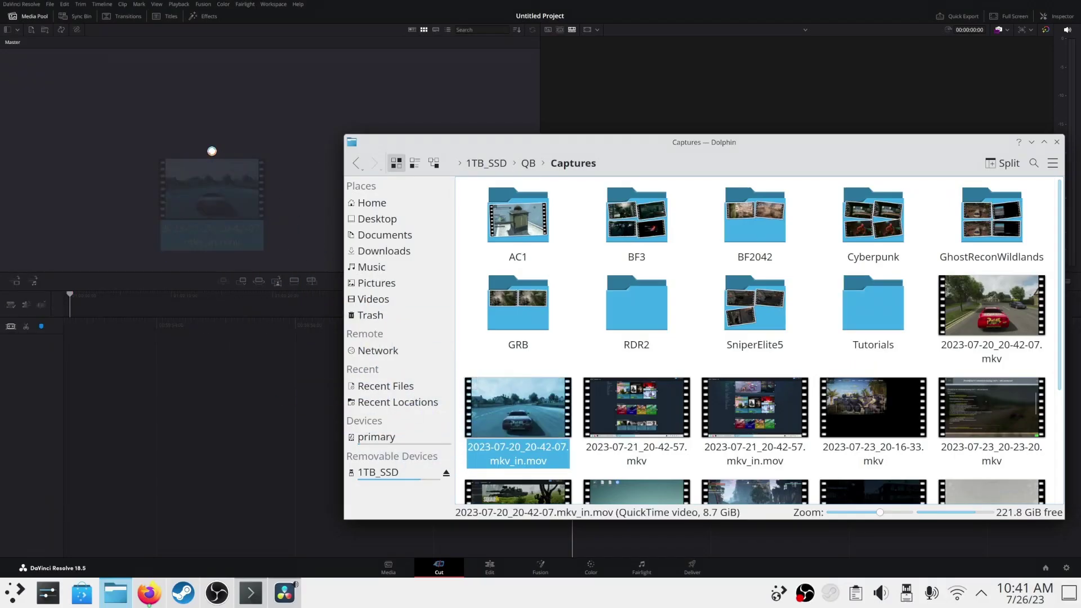
click(613, 336)
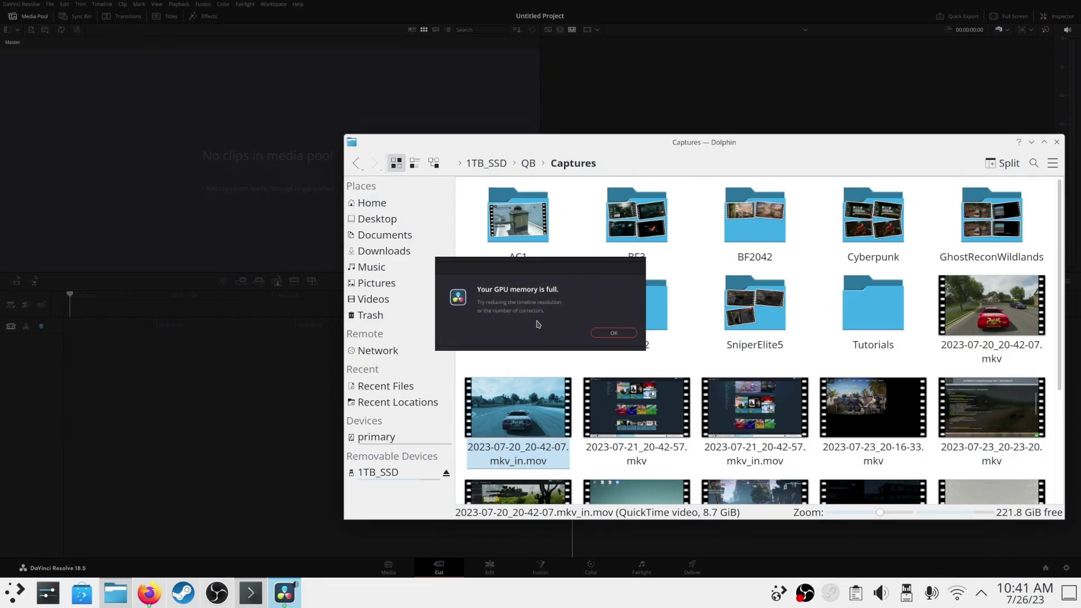
click(616, 335)
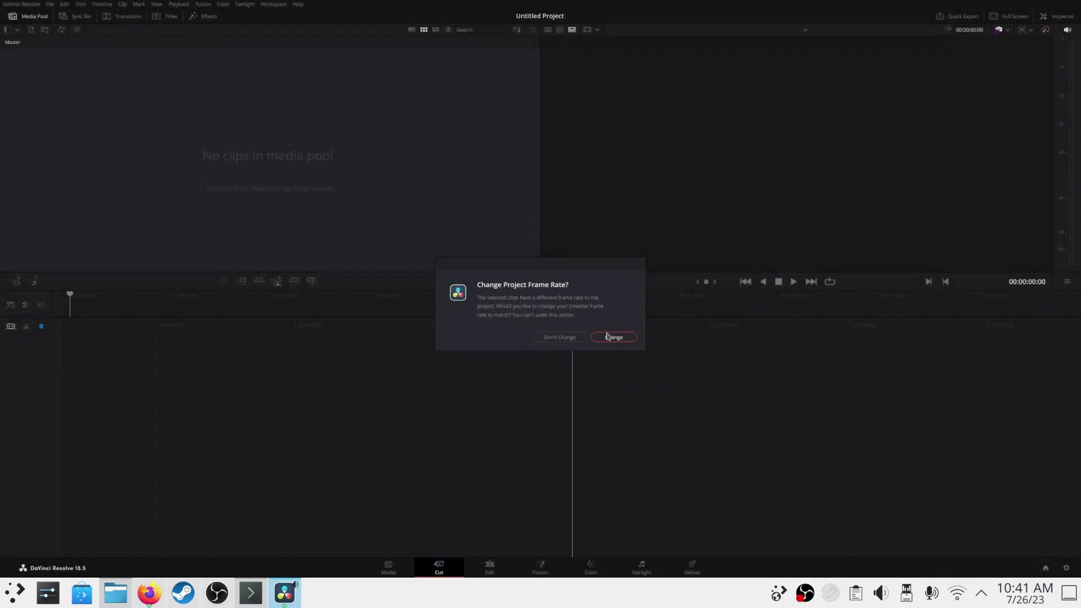
click(600, 332)
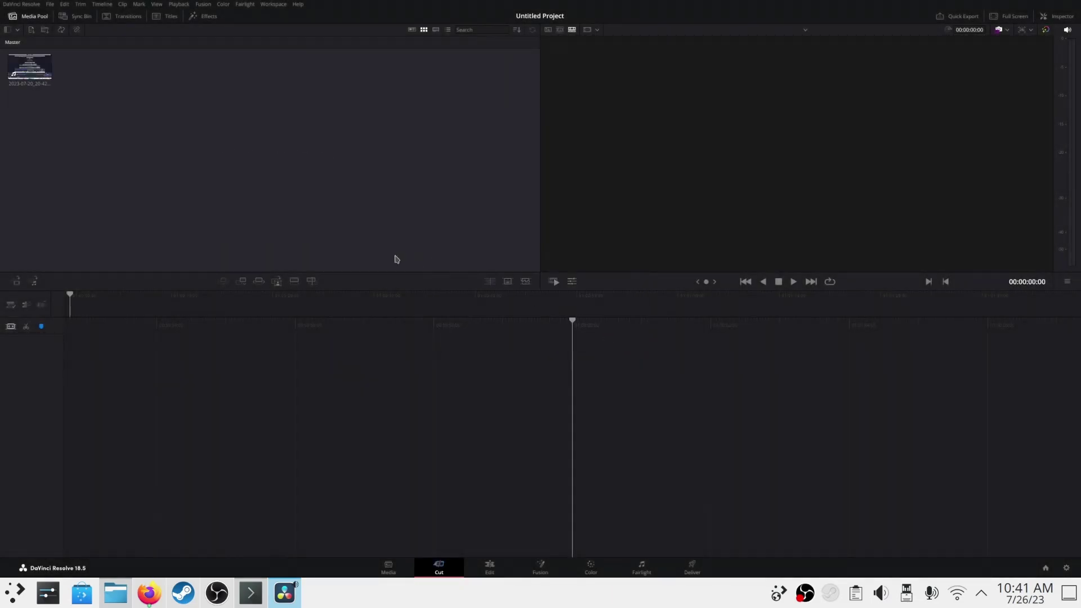
Step: On the Edit page, put the clip on a new timeline and scrub through it
click(489, 566)
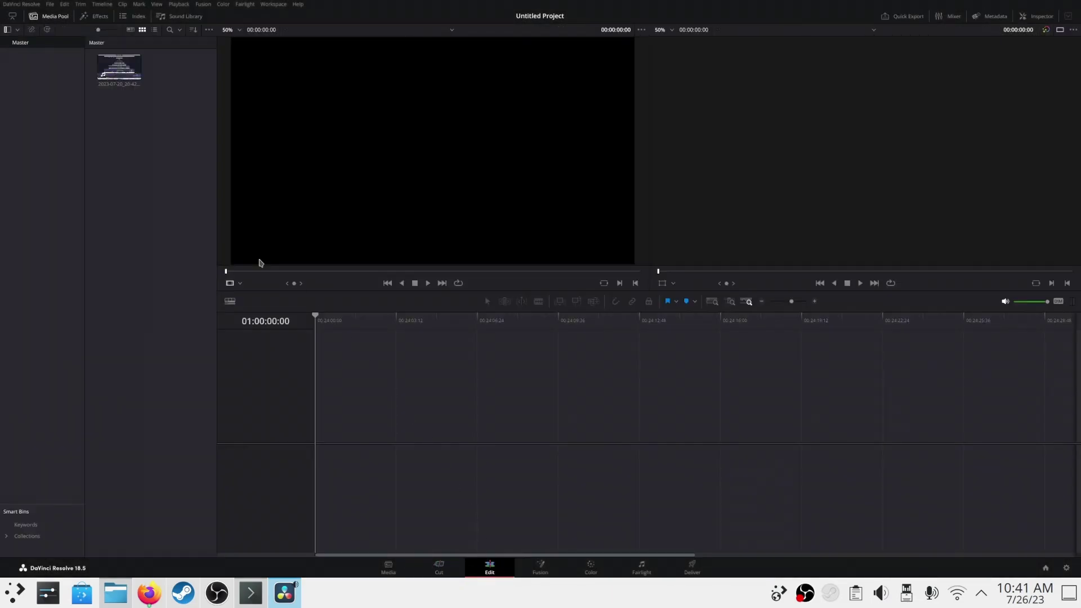
drag(119, 69, 338, 411)
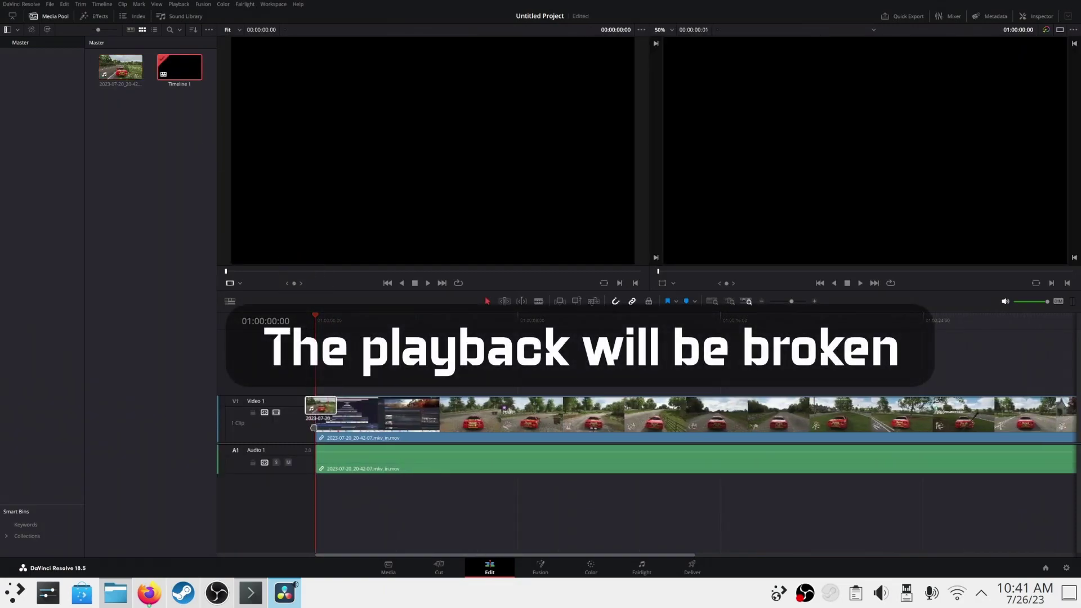
drag(337, 325, 425, 332)
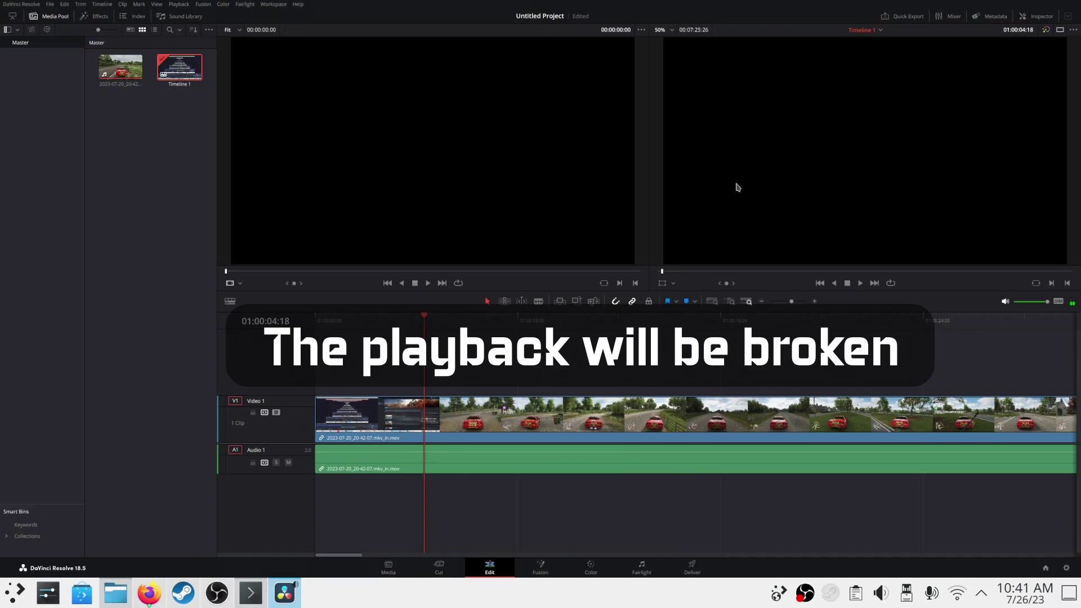
drag(697, 321, 1023, 338)
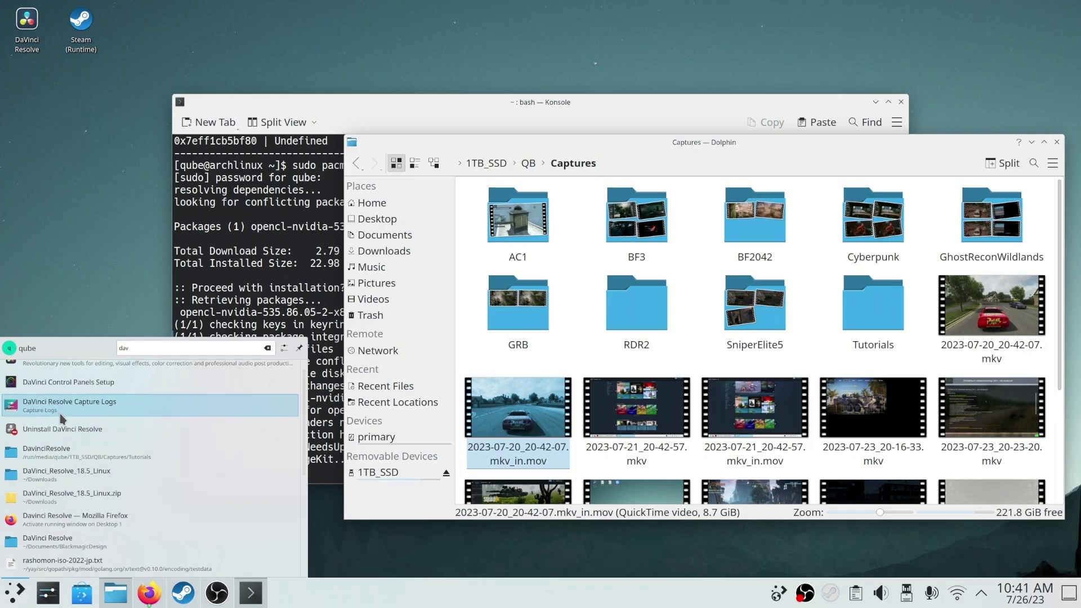
Step: Paste the NVIDIA Vulkan environment variables into the DaVinci Resolve launcher entry and save it
right_click(64, 370)
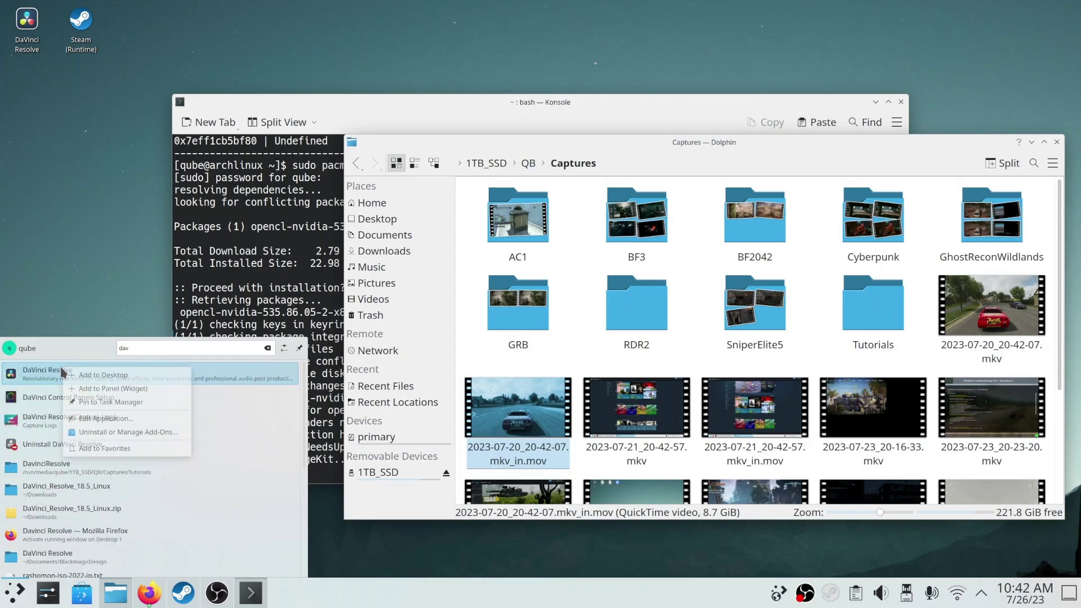
click(95, 418)
click(397, 159)
click(472, 231)
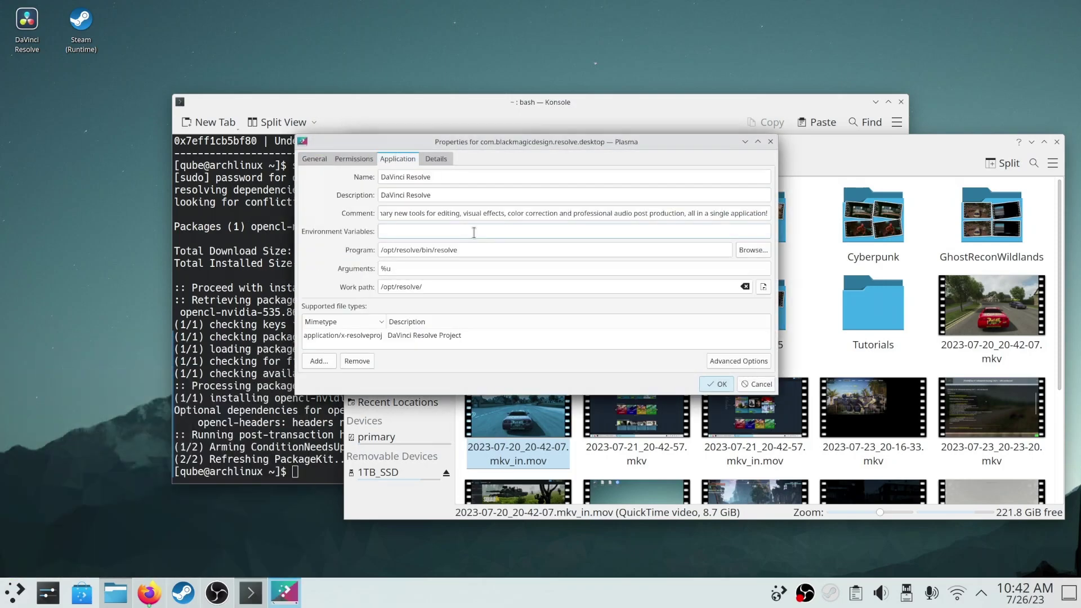
key(ctrl+v)
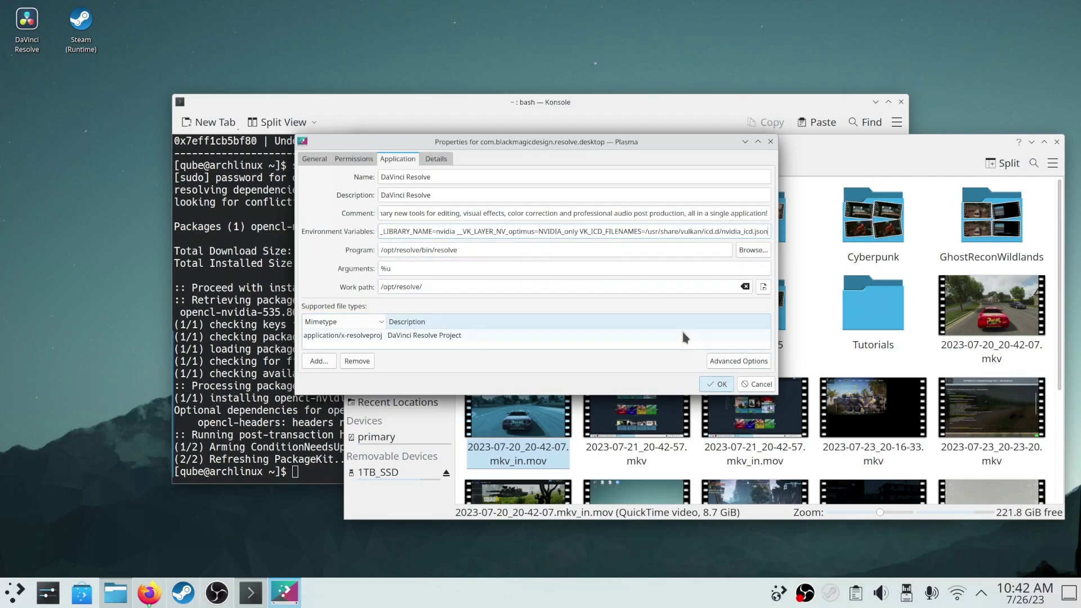
click(716, 384)
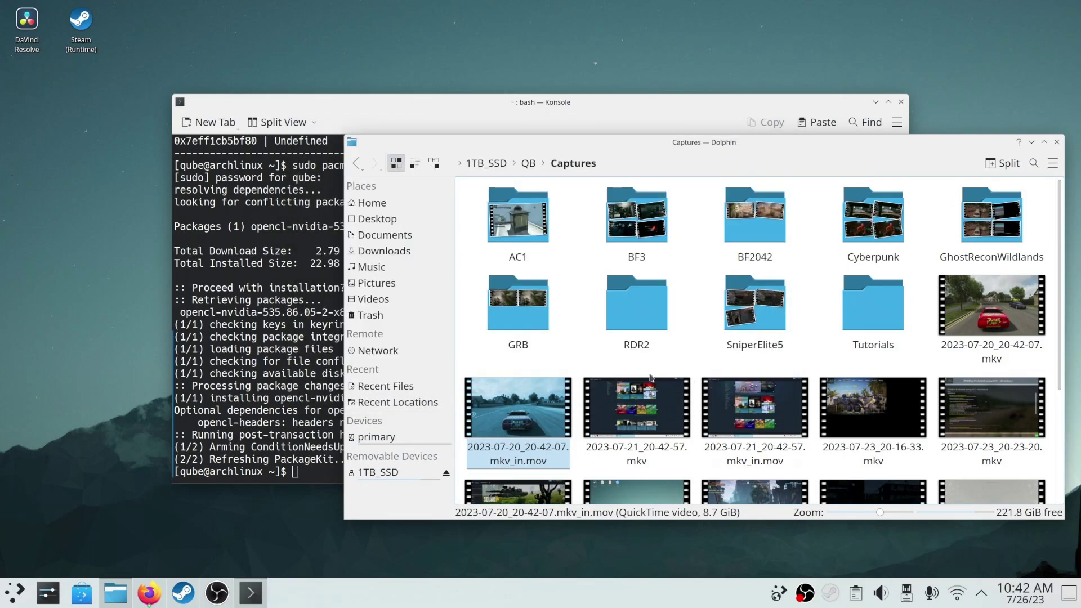
Step: Relaunch DaVinci Resolve from the launcher by searching 'da'
click(16, 591)
text(da)
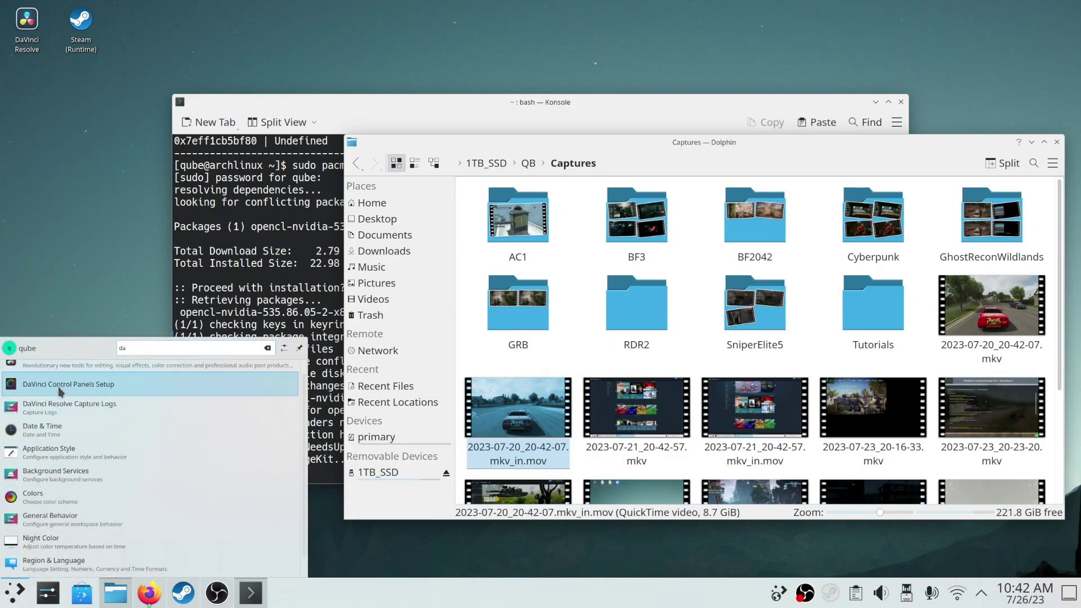
click(52, 376)
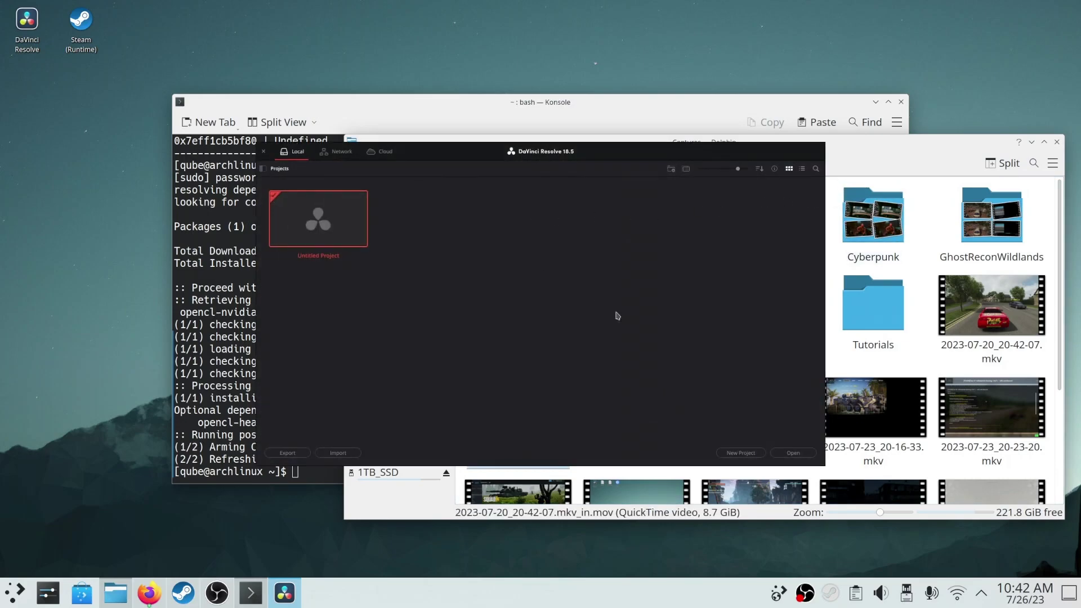
Step: Open Untitled Project and add 2023-07-20_20-42-07.mkv_in.mov from Dolphin, matching its frame rate
click(793, 453)
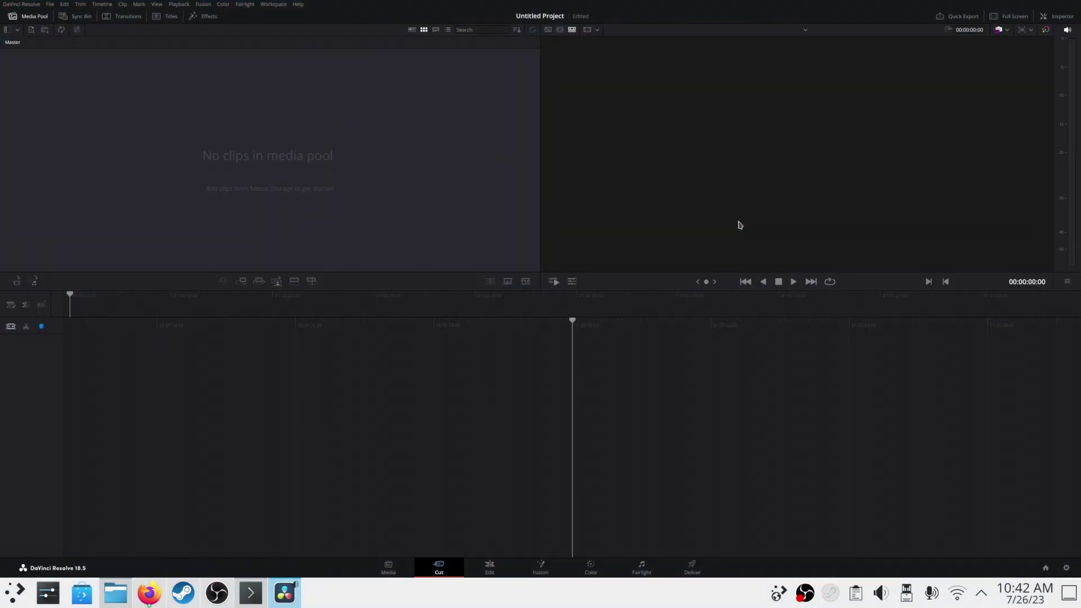
key(alt+Tab)
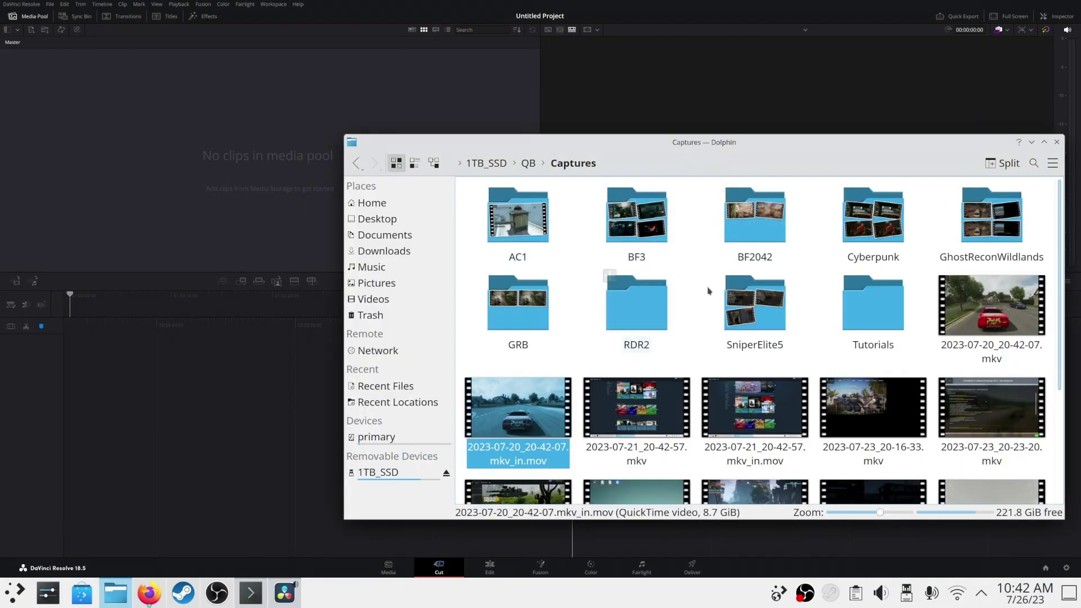
drag(528, 426, 205, 182)
click(613, 336)
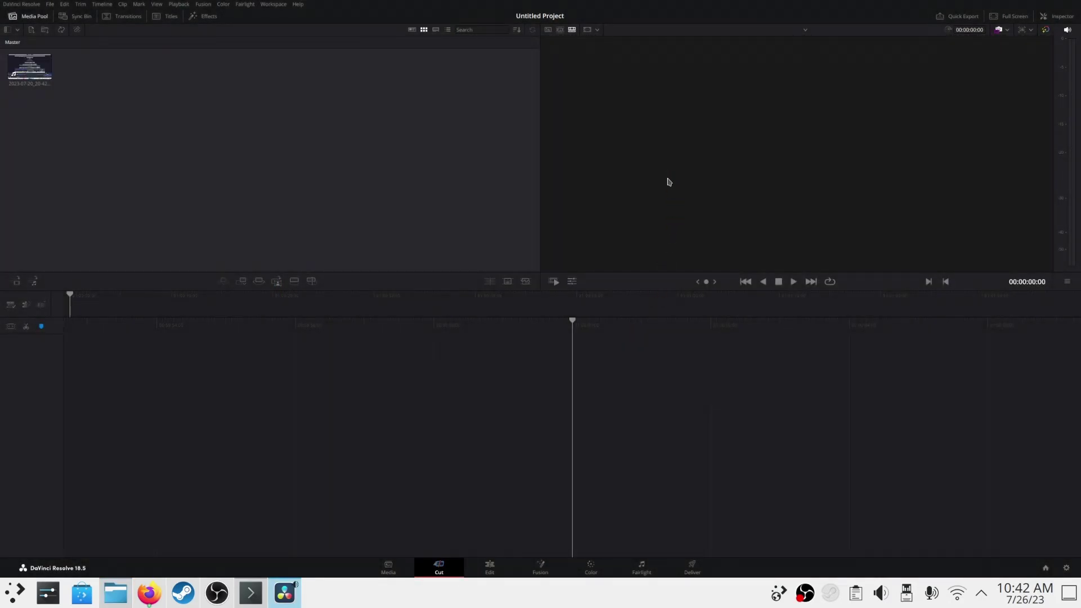
Step: On the Edit page, place the clip on a new timeline and scrub to preview its frames
click(473, 567)
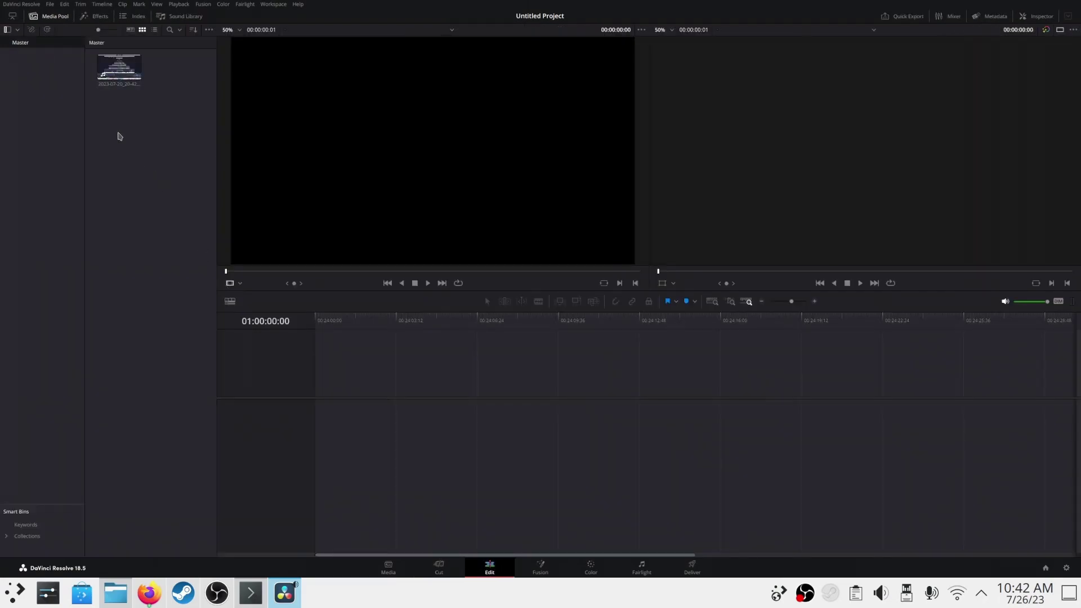
drag(111, 69, 361, 402)
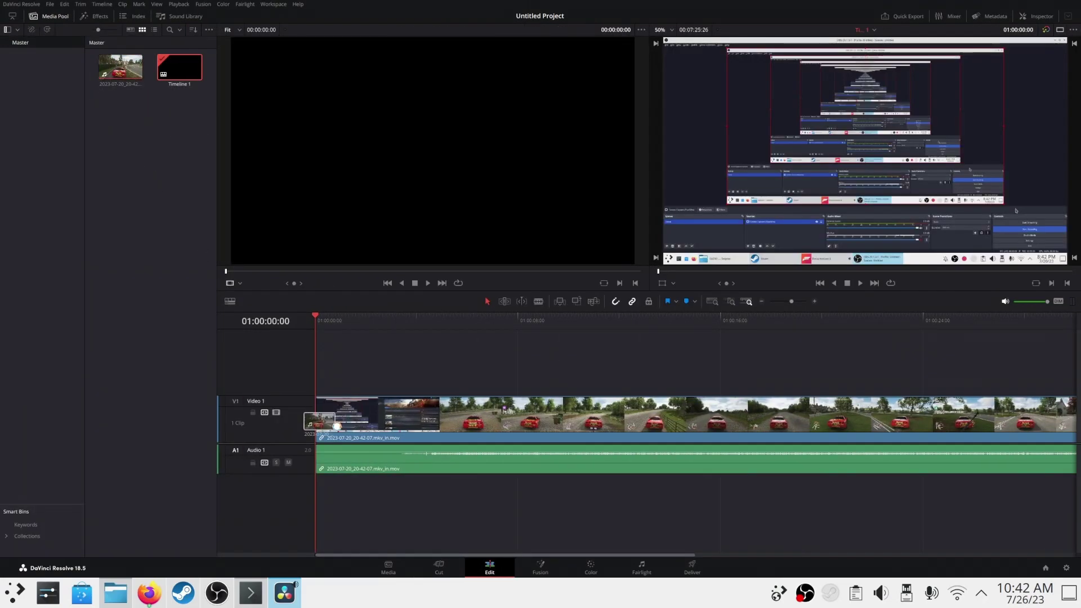
drag(354, 324, 268, 353)
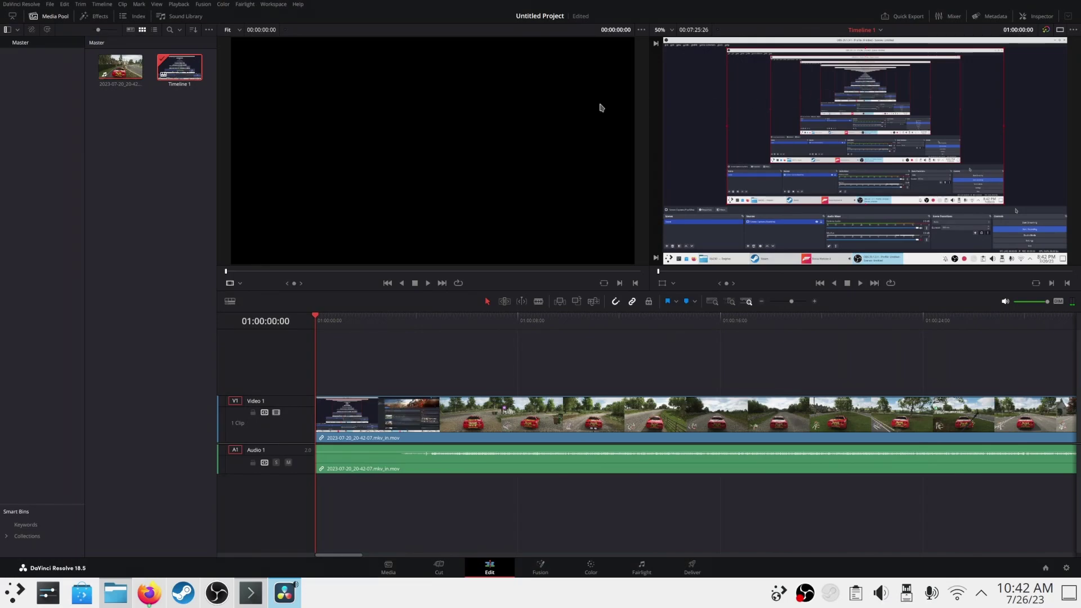
click(46, 53)
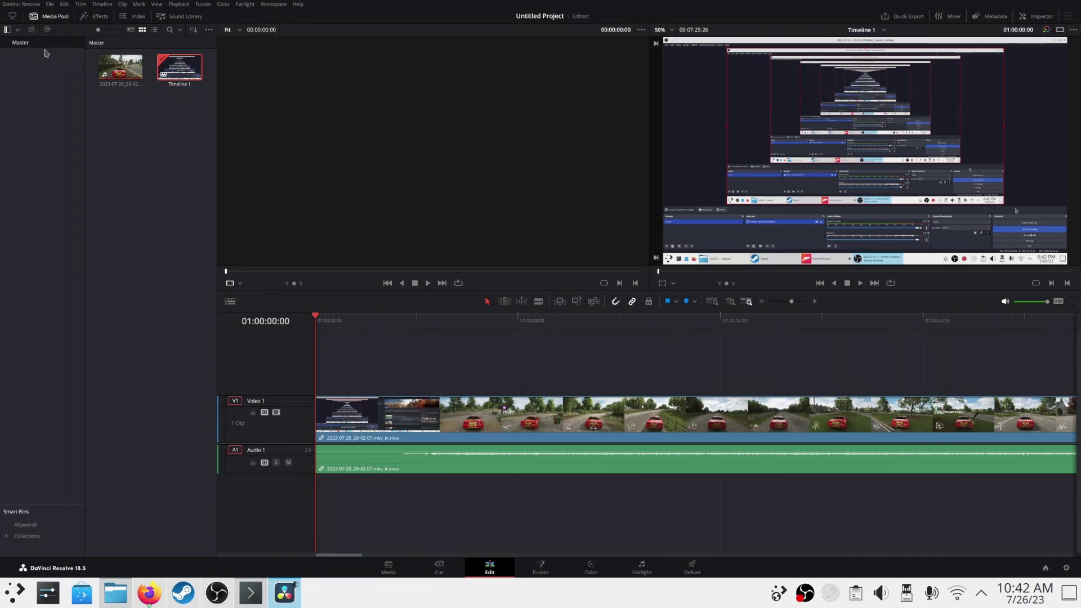
Step: In the User preferences, set UI Display Scale to 150%, save, and acknowledge the restart notice
click(16, 8)
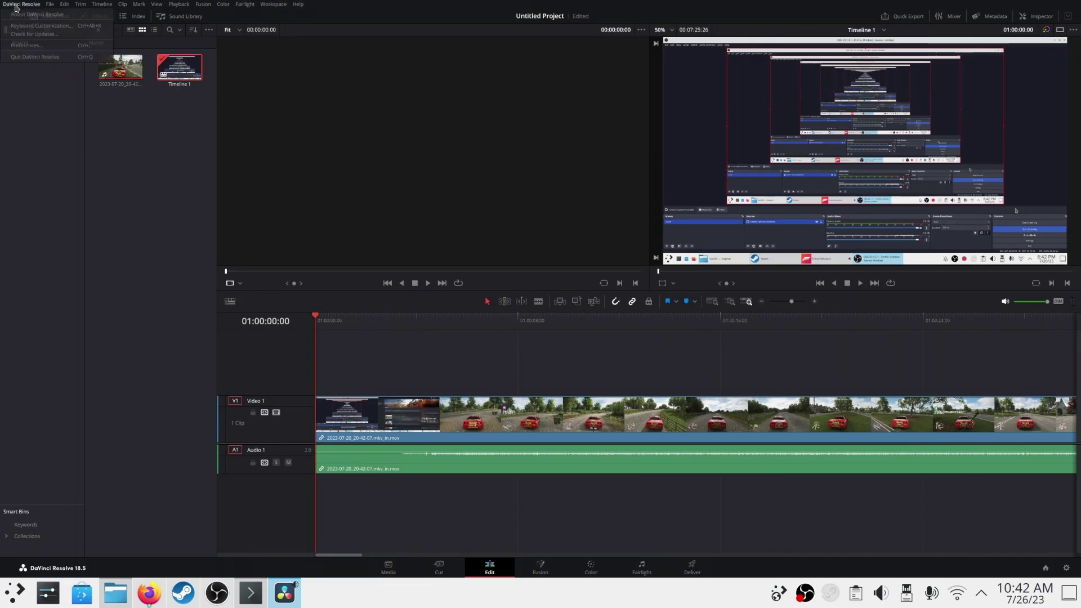
click(33, 47)
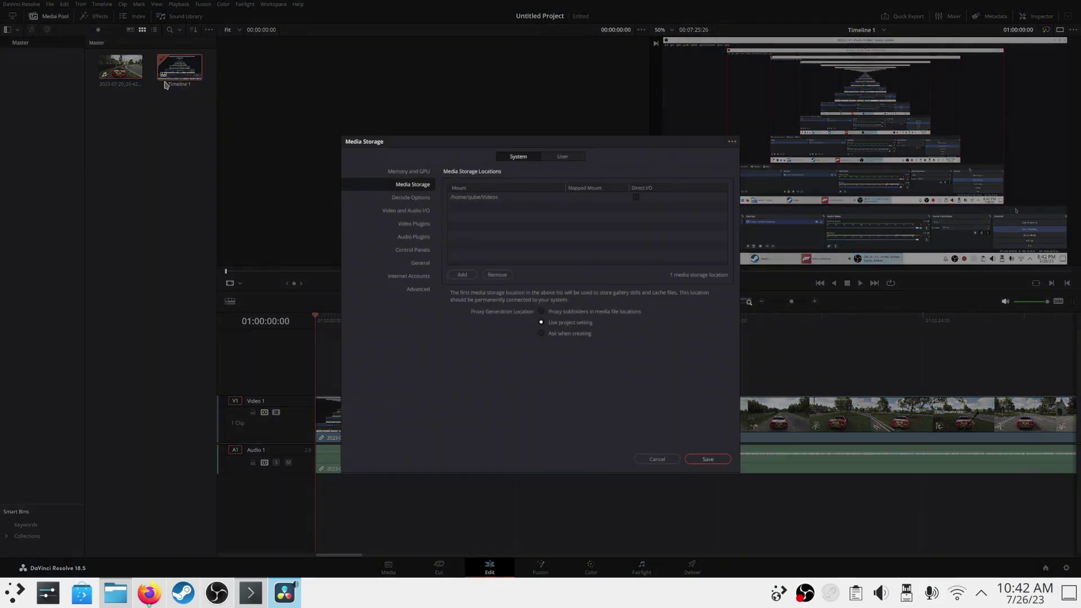
click(558, 159)
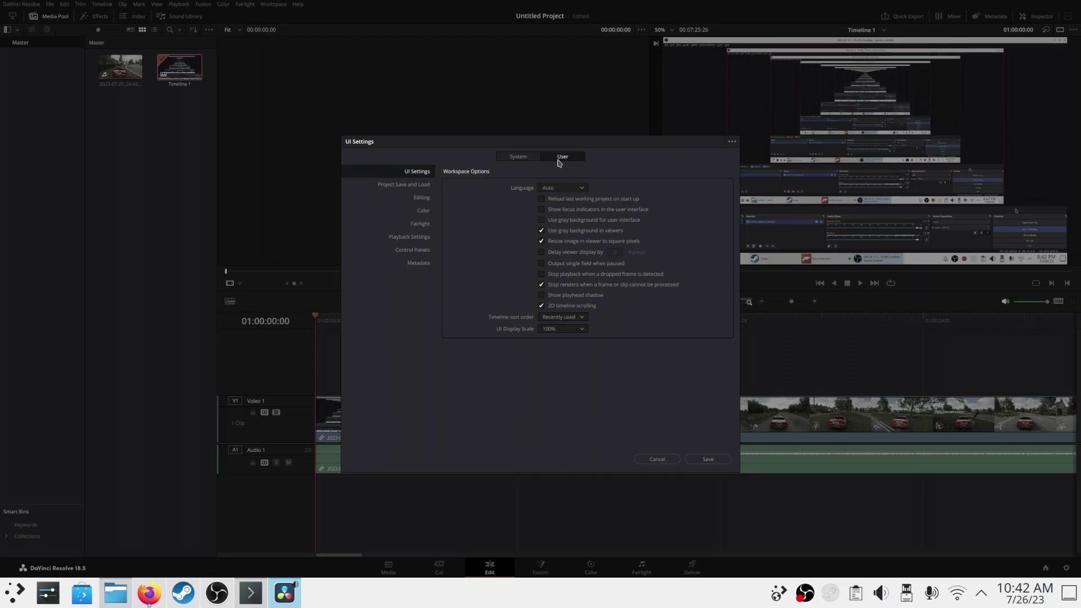
click(573, 331)
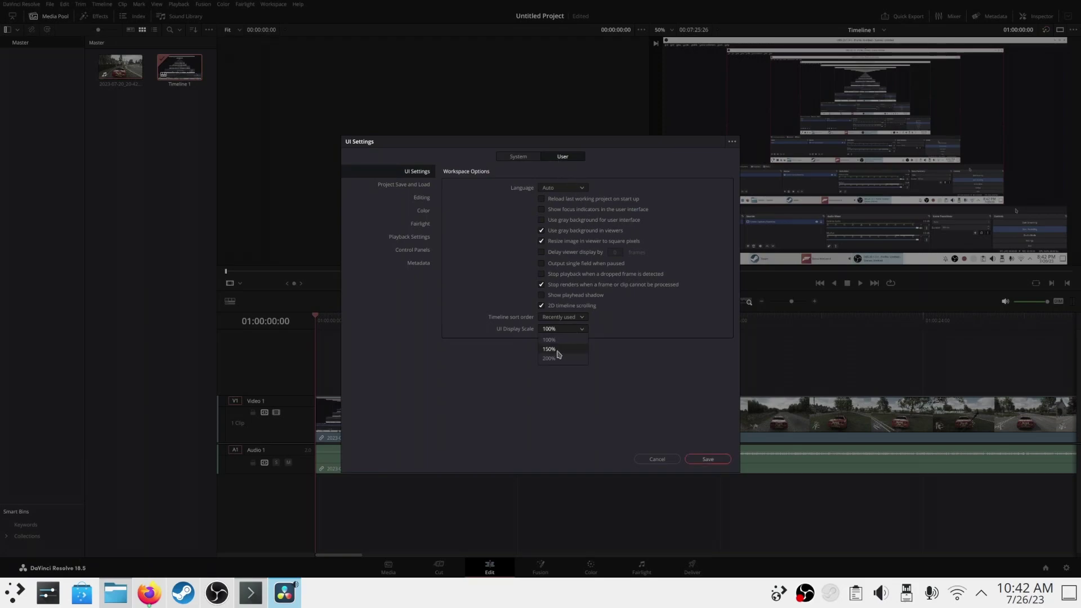
click(557, 351)
click(704, 461)
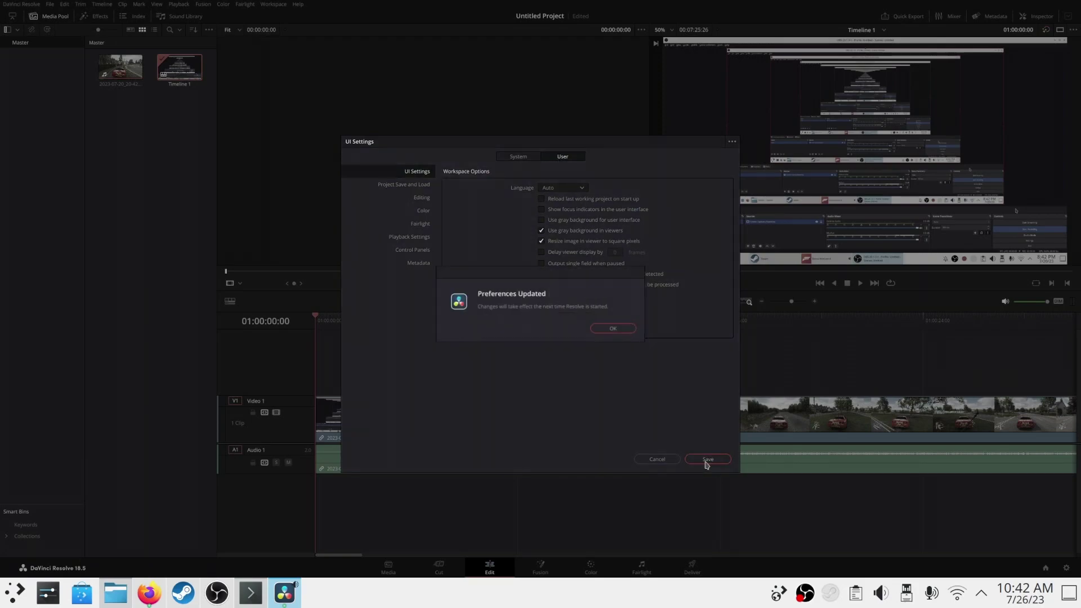
click(613, 329)
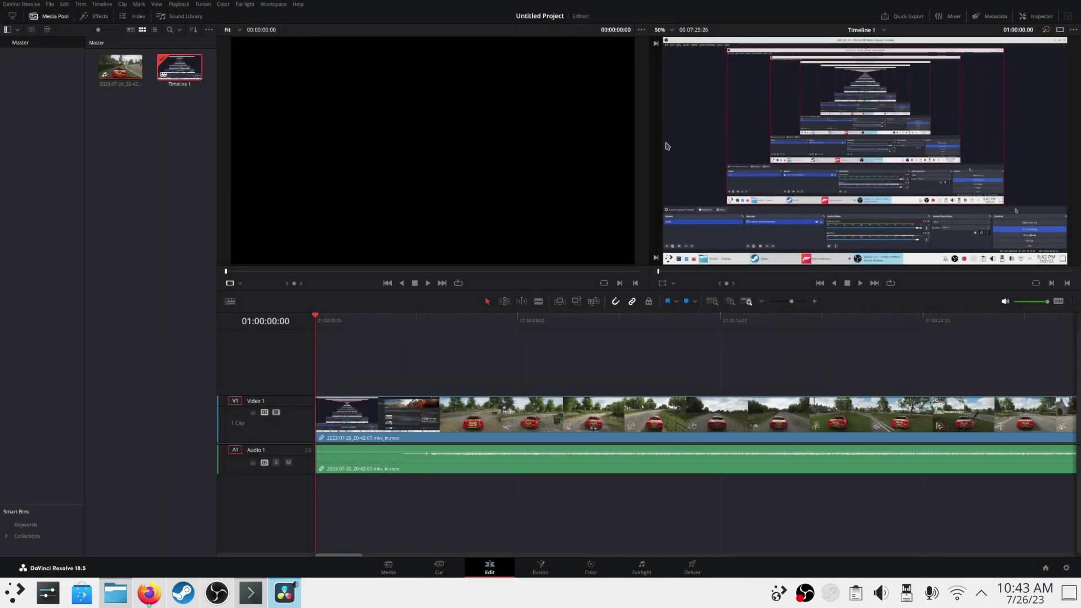
Step: Quit Resolve without saving, relaunch it via 'davinci', and open the Untitled Project
key(ctrl+q)
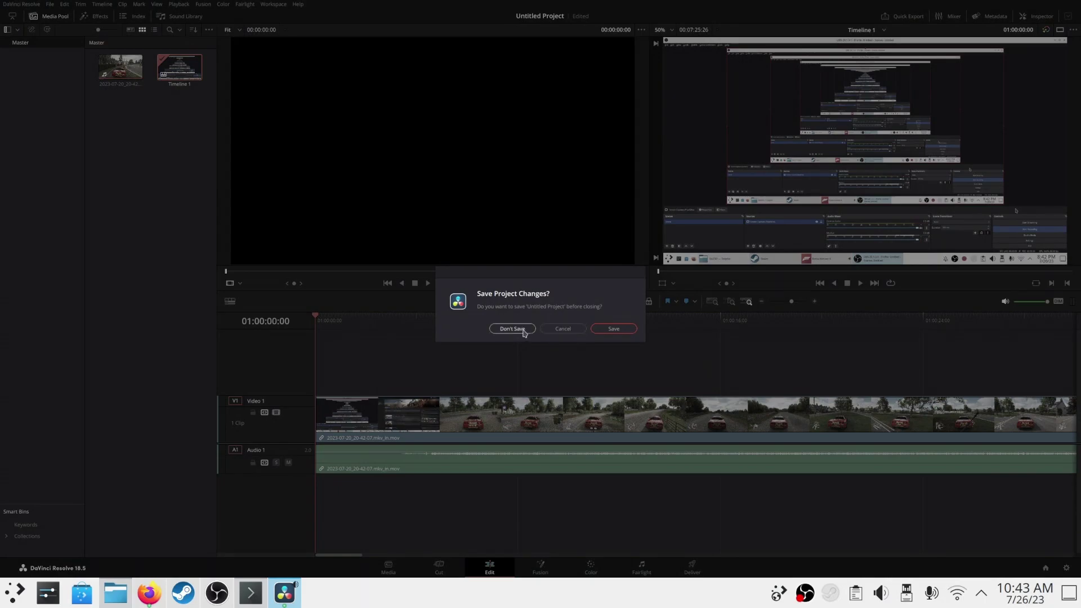
click(512, 329)
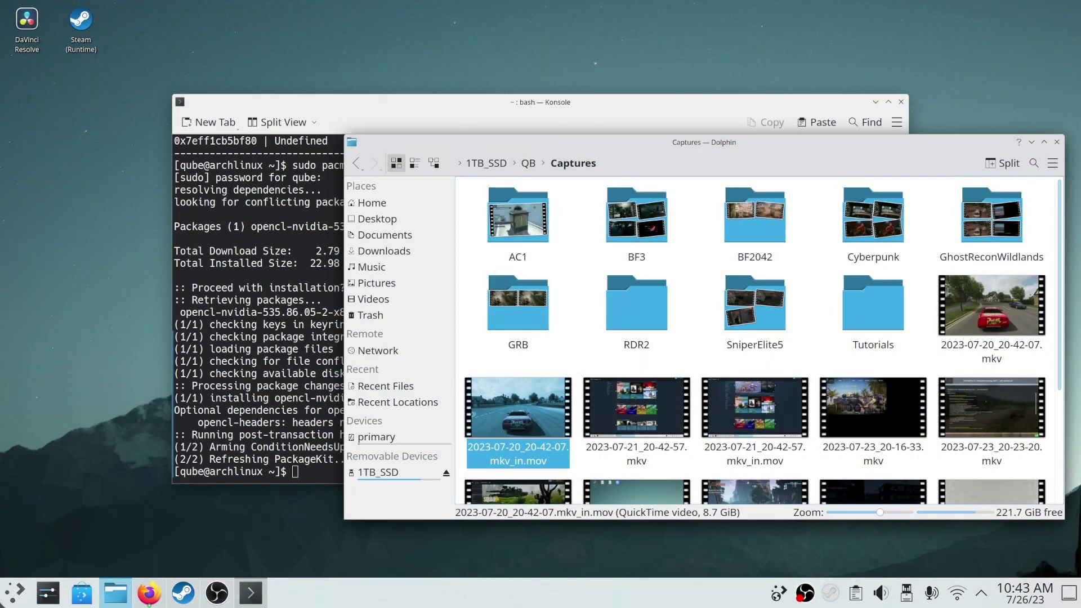
key(super)
text(davinci)
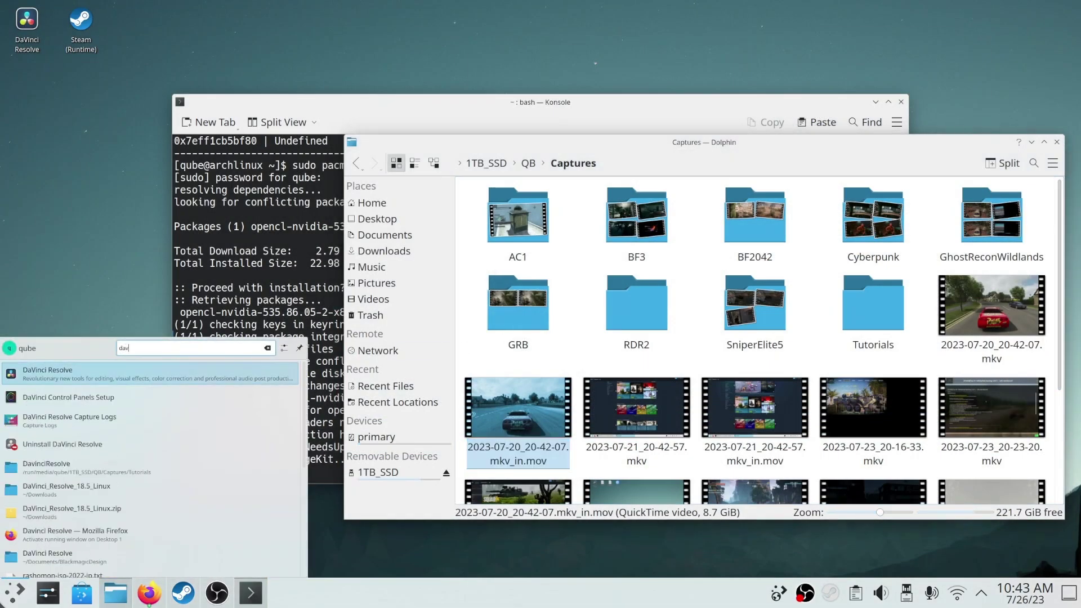
key(Return)
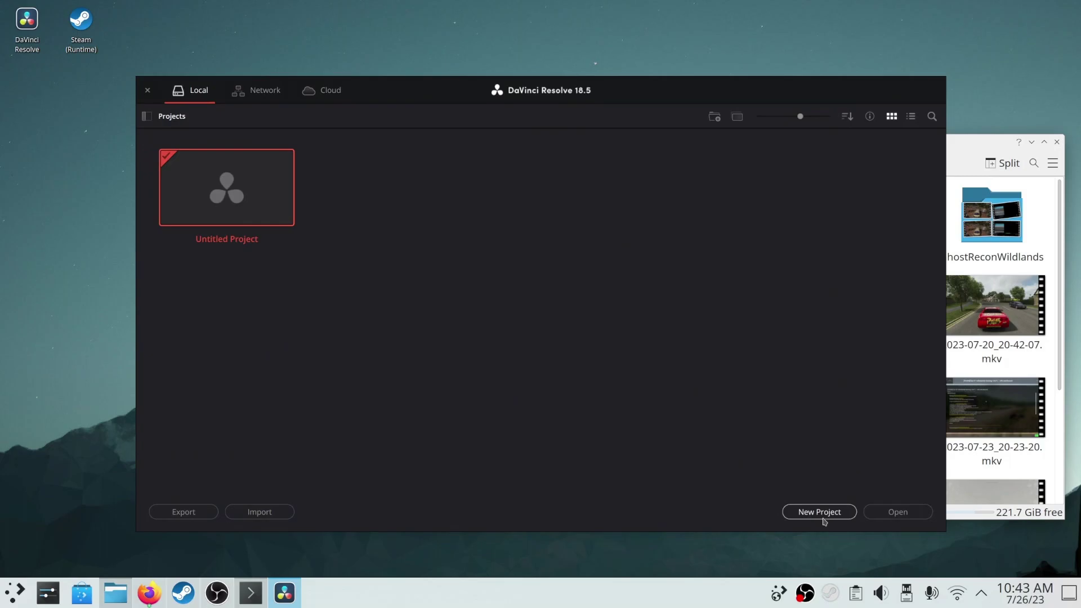
click(892, 513)
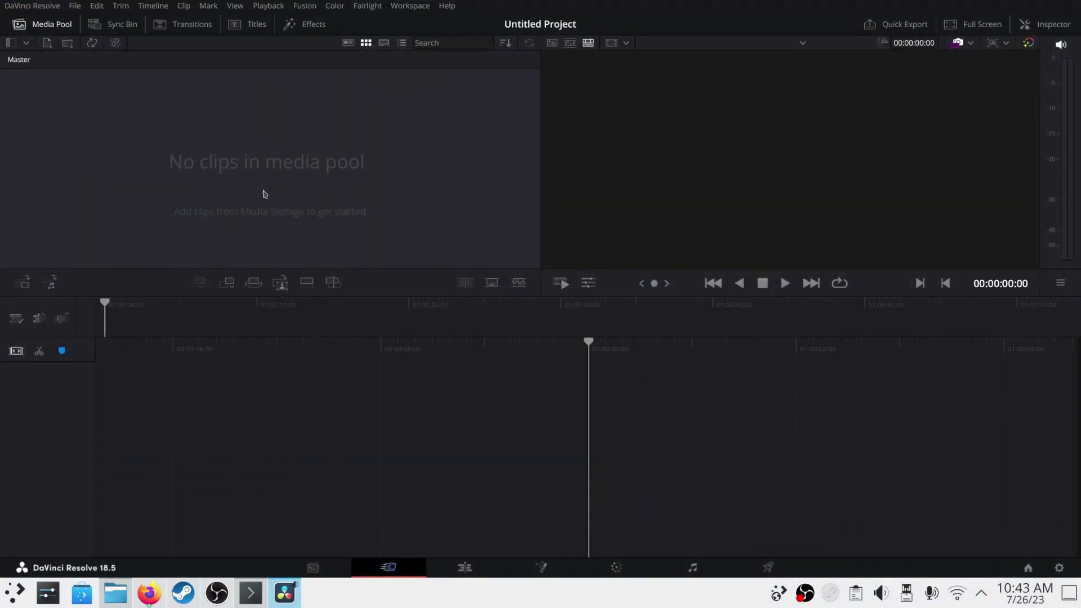